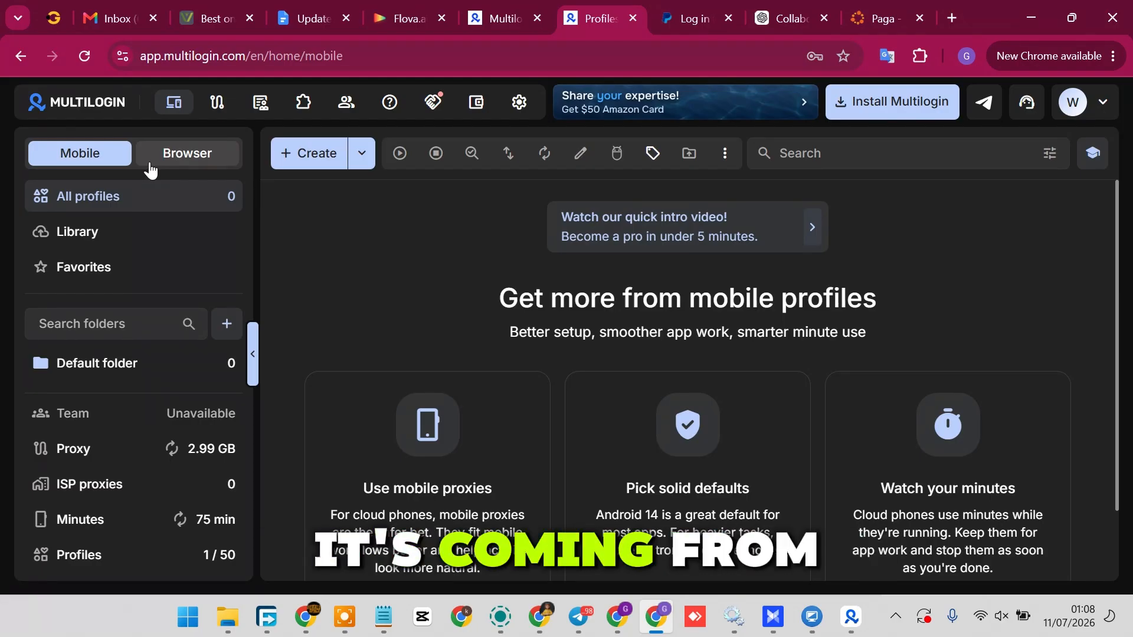
# Step: Compare the browser and mobile profile views in the web dashboard and look through the mobile profile tips
pyautogui.click(168, 152)
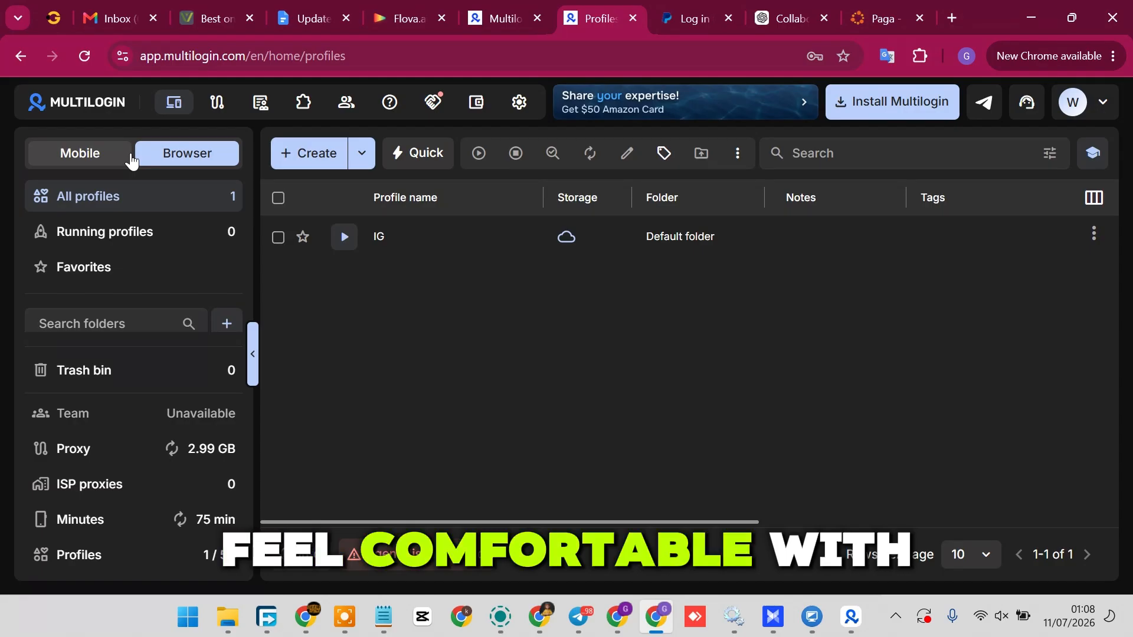
pyautogui.click(94, 157)
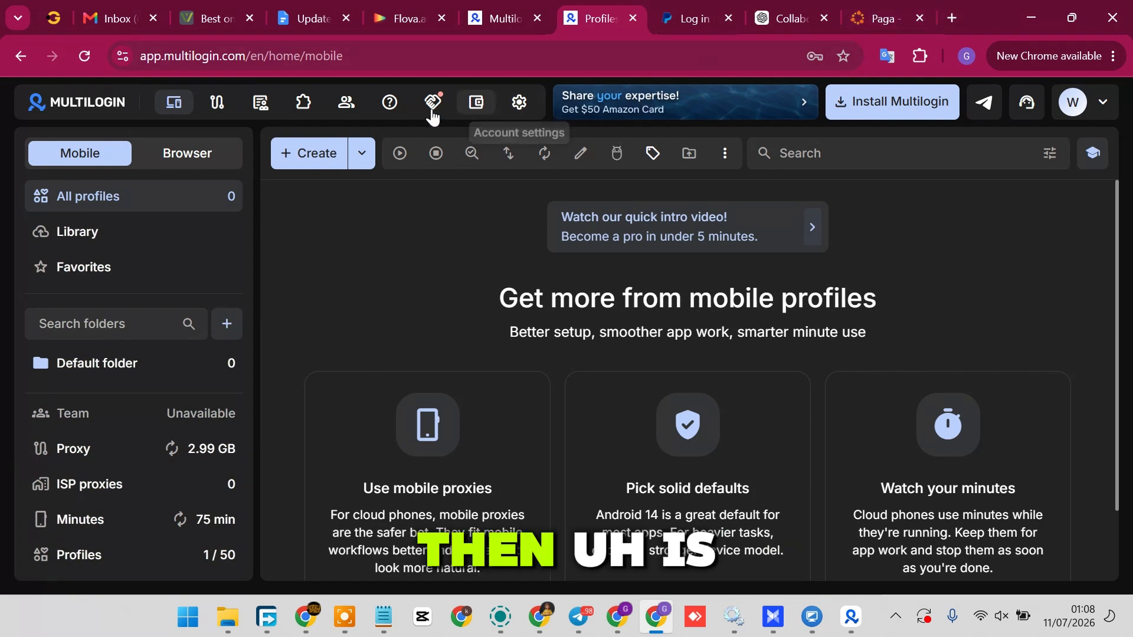
pyautogui.click(1090, 99)
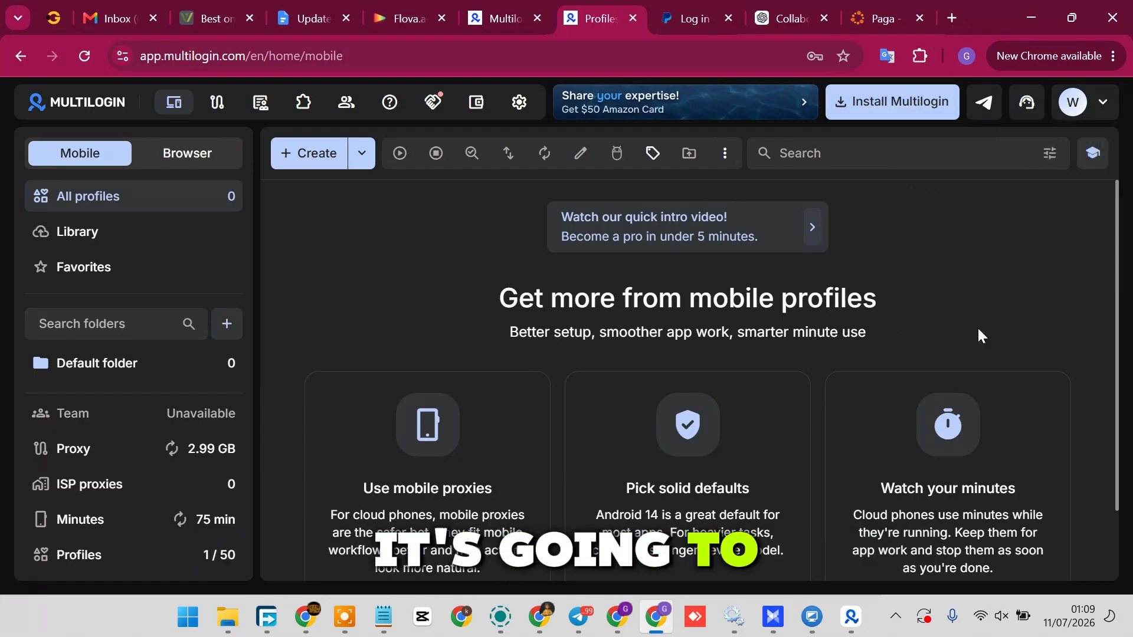
pyautogui.scroll(-2, 980, 336)
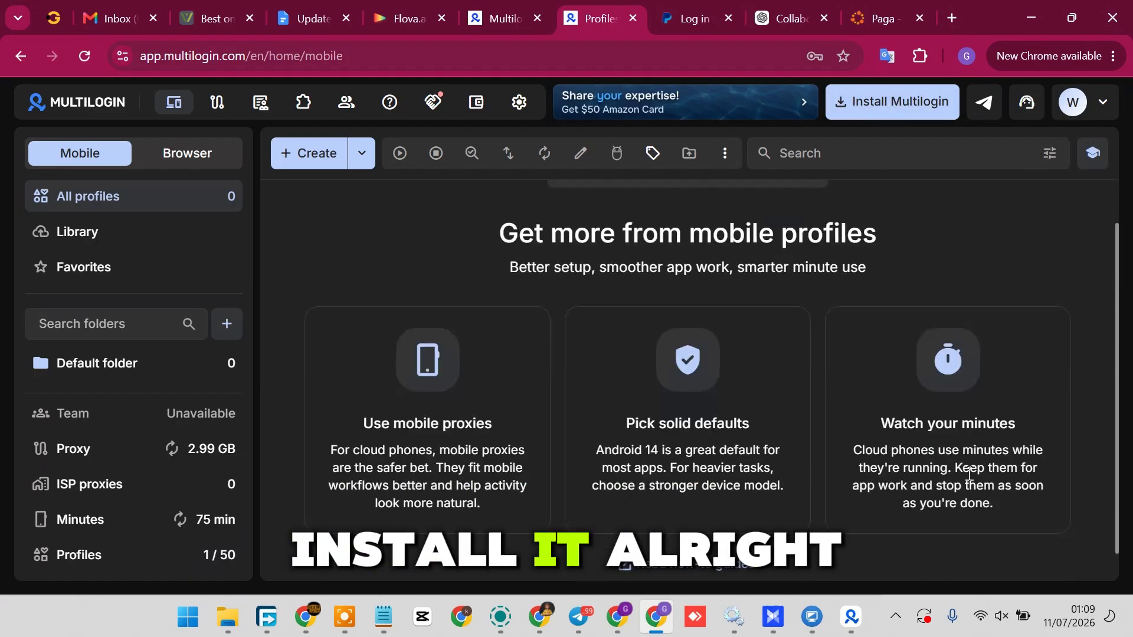
# Step: Switch to the Multilogin X desktop app, view its mobile profiles and return to the browser profiles list
pyautogui.click(855, 618)
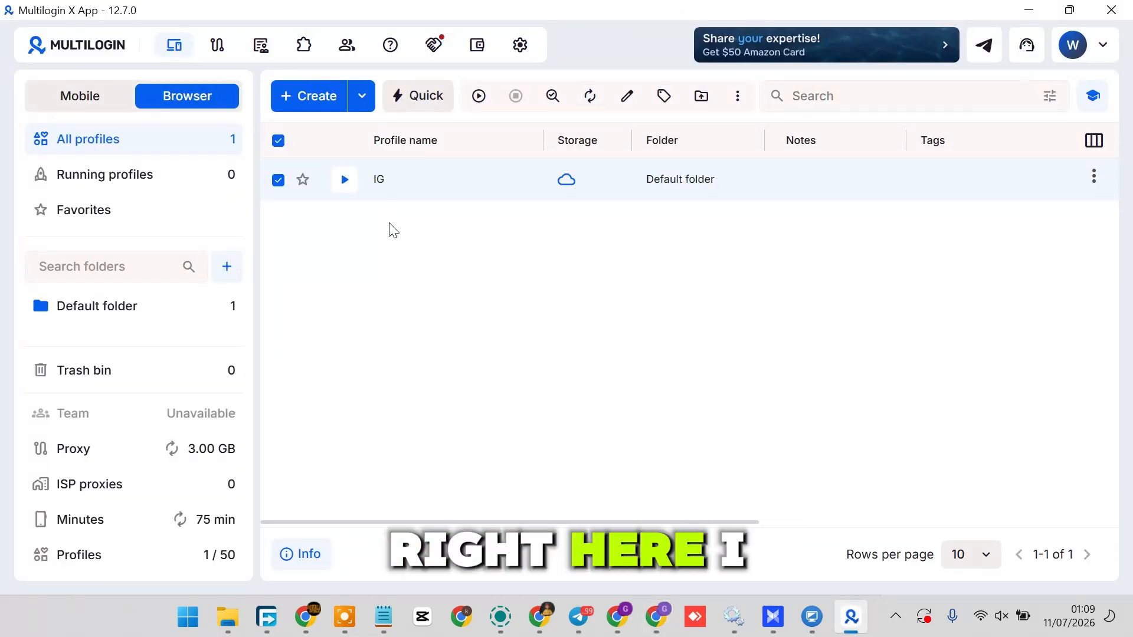
pyautogui.click(91, 110)
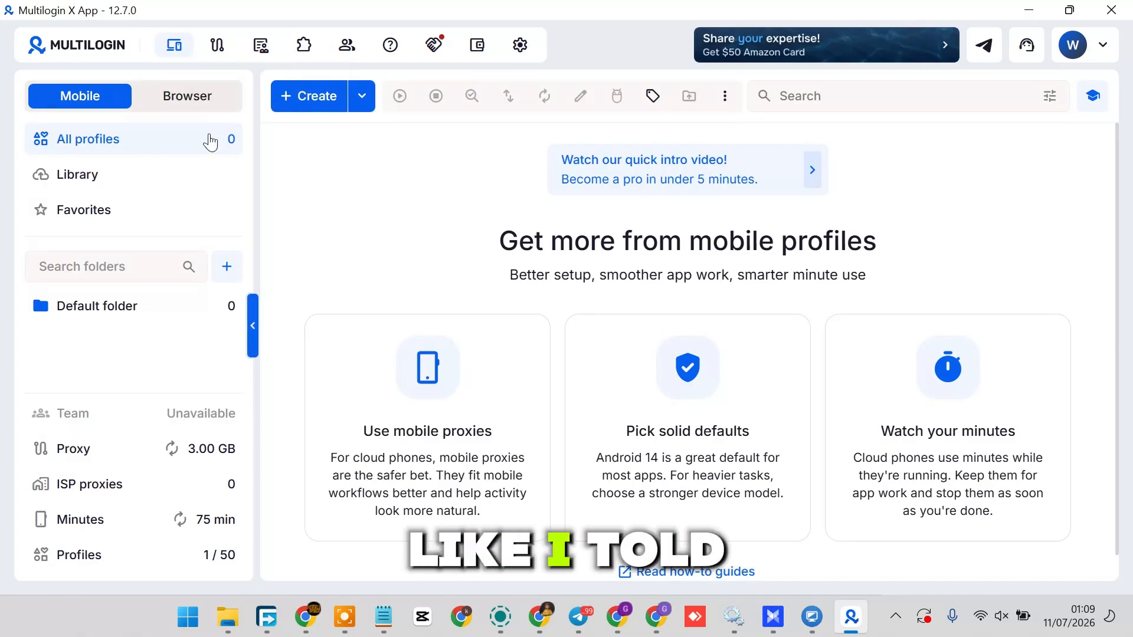
pyautogui.click(183, 101)
pyautogui.click(95, 106)
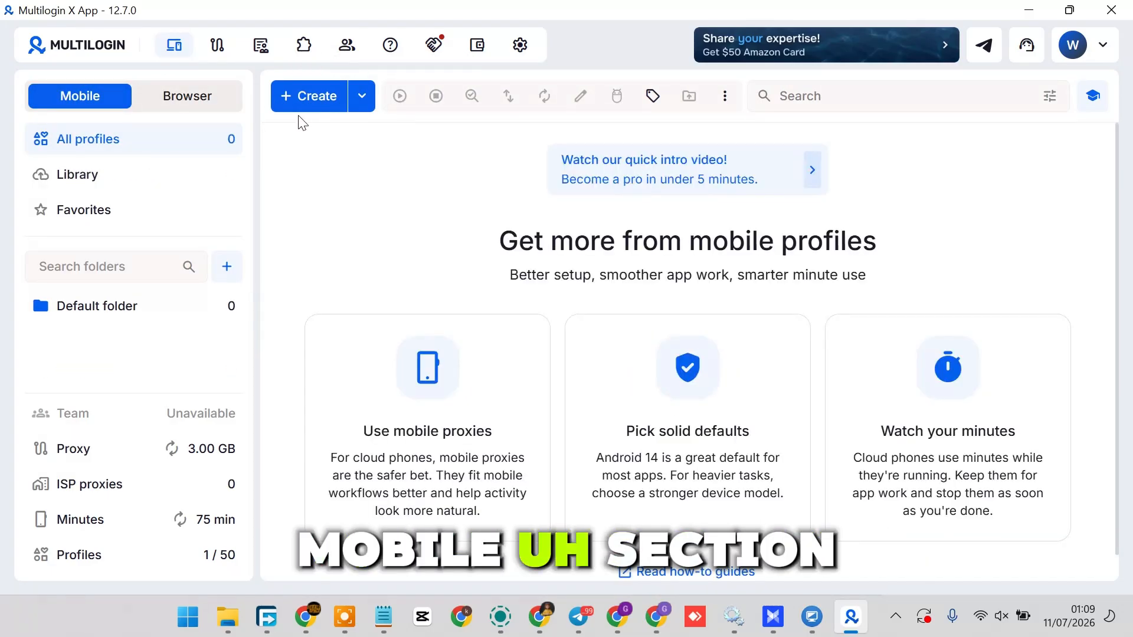
pyautogui.click(183, 111)
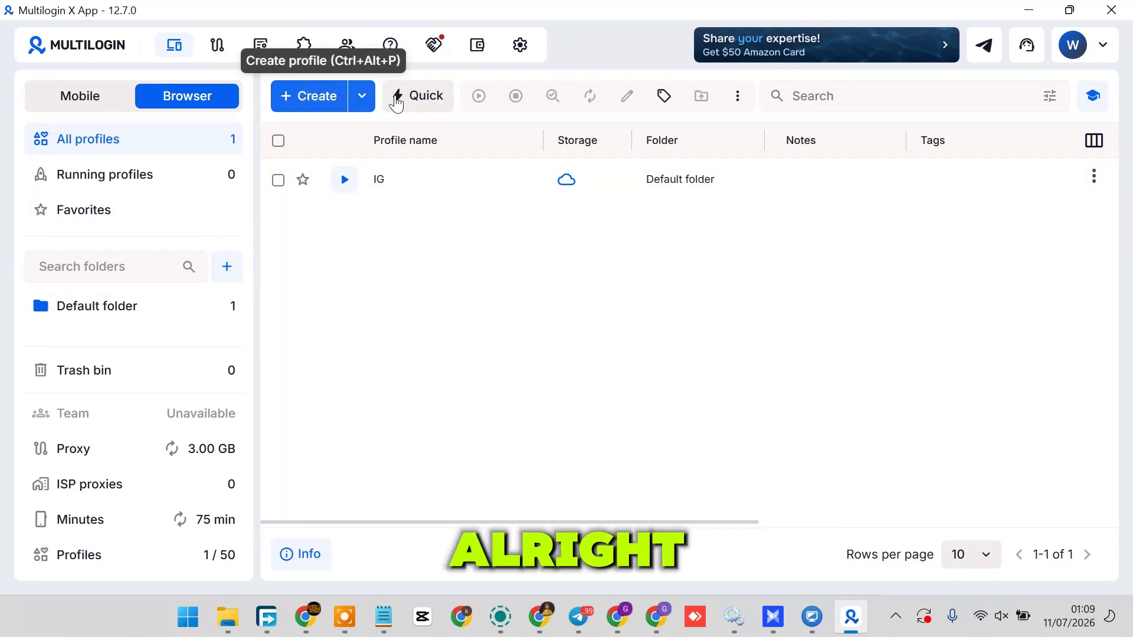
# Step: Start a new browser profile and enter the owner's brand name followed by "IG" as the profile name
pyautogui.click(313, 97)
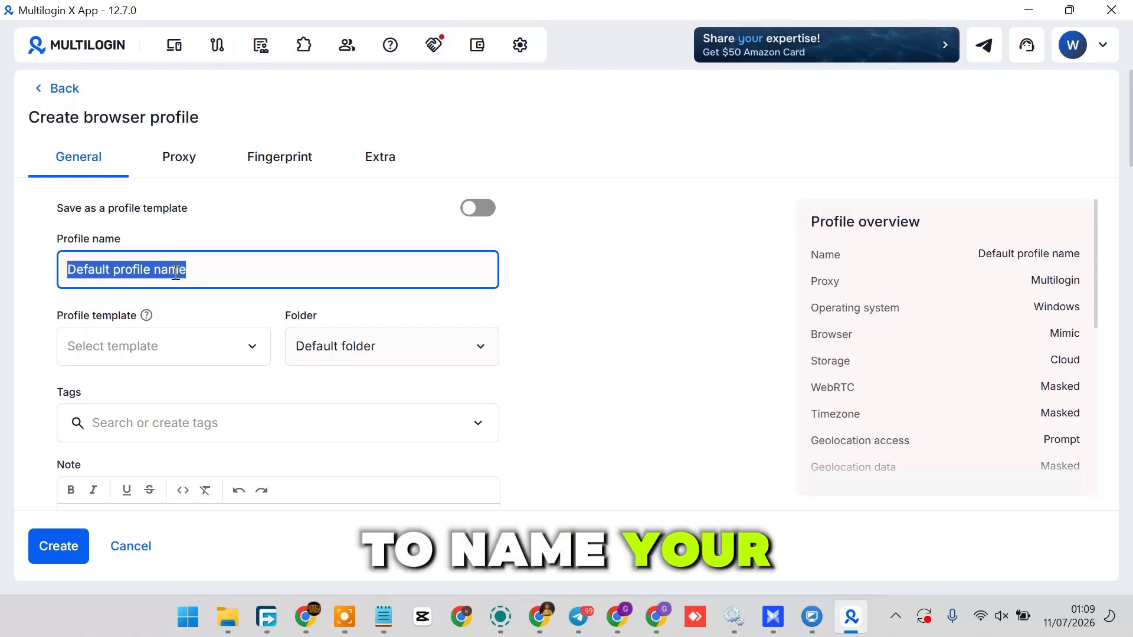
pyautogui.write('Ger')
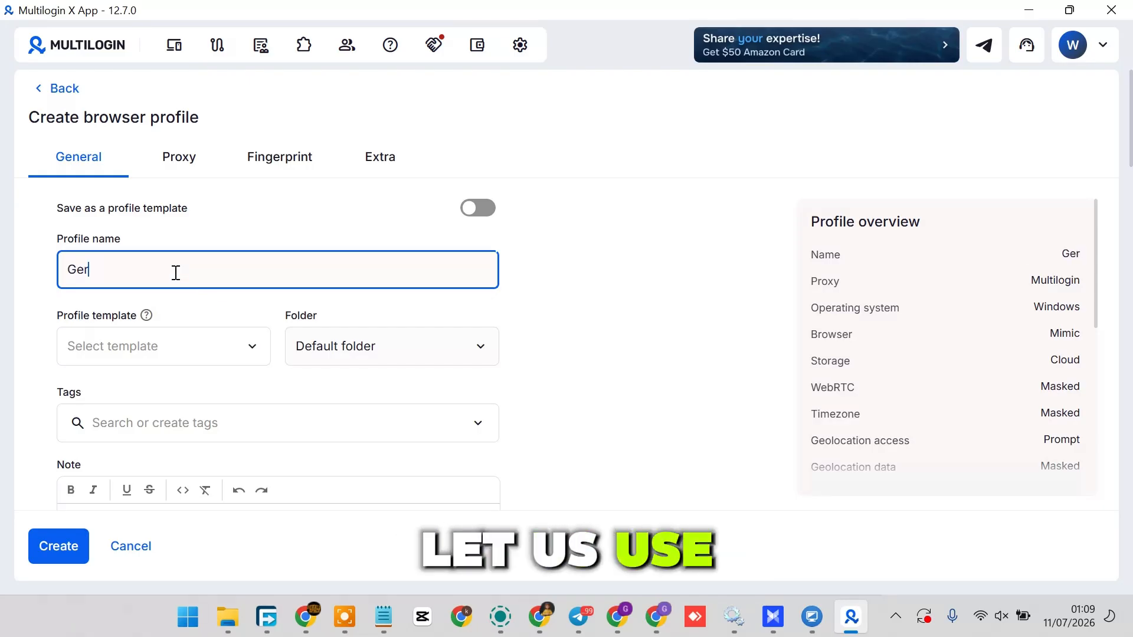
pyautogui.write('ald S')
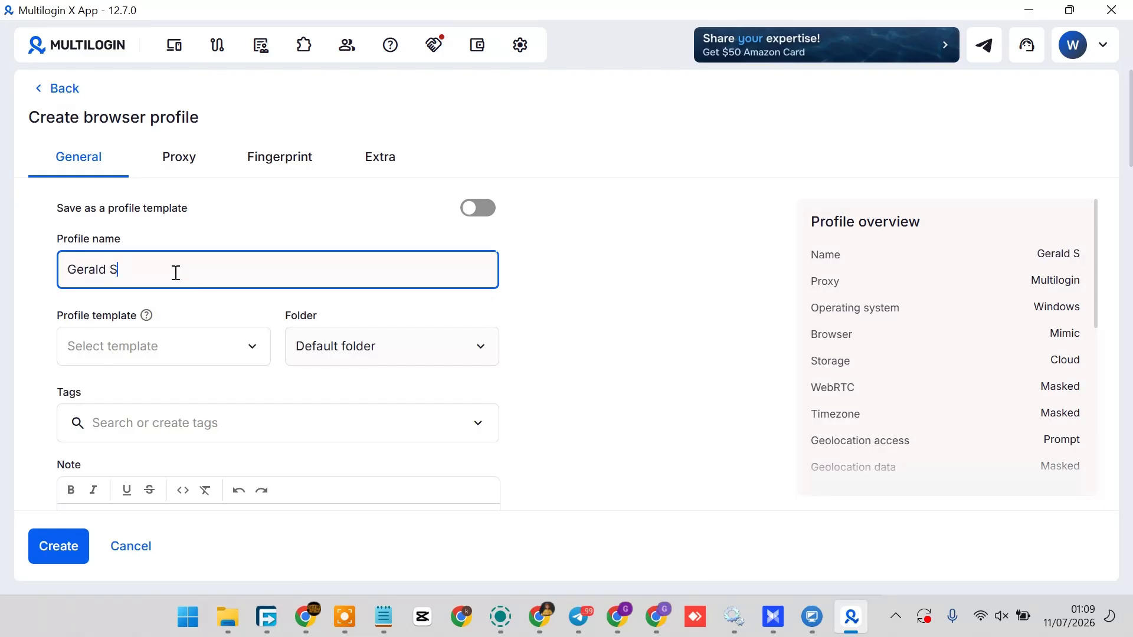
pyautogui.write('pace IG')
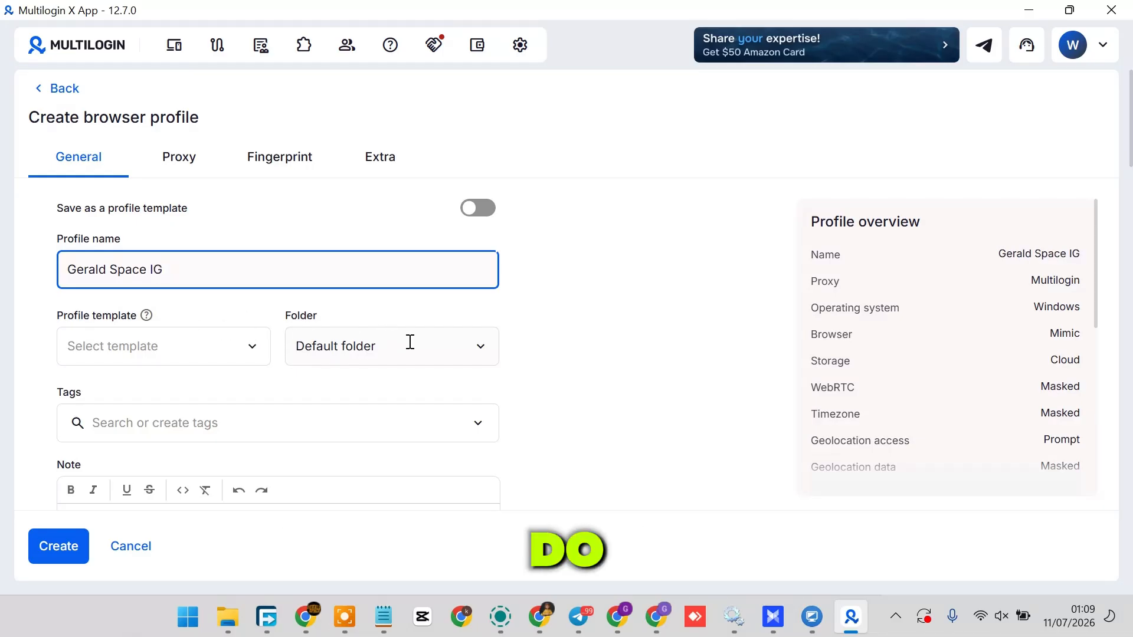
# Step: Try to assign the new profile to a folder named "IG Folder"
pyautogui.scroll(-2, 372, 263)
pyautogui.click(466, 234)
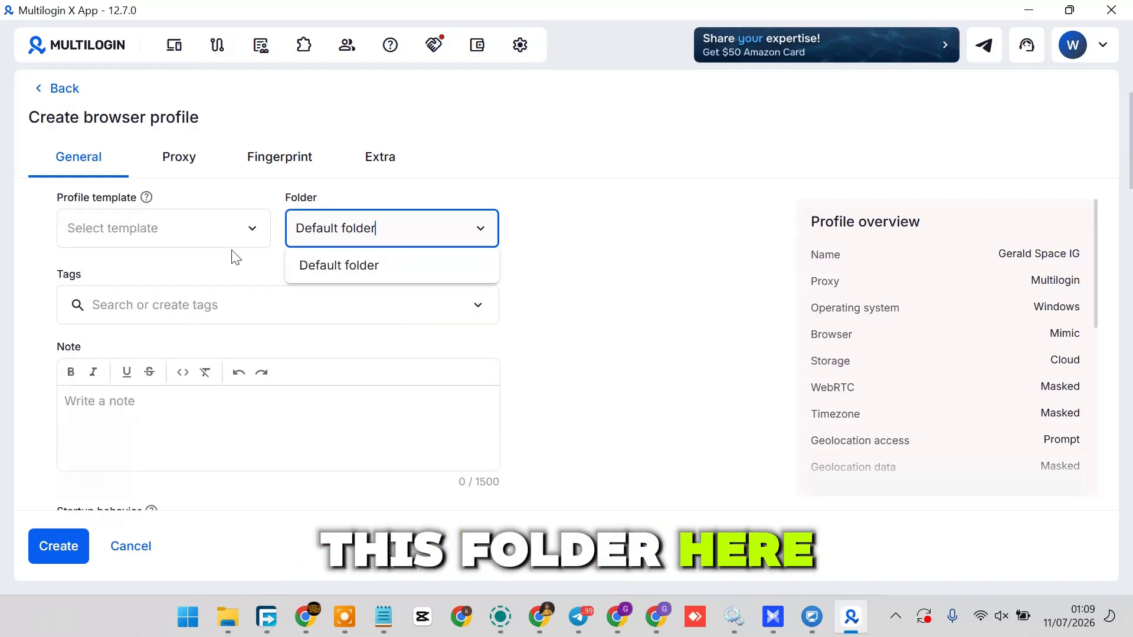
pyautogui.doubleClick(382, 225)
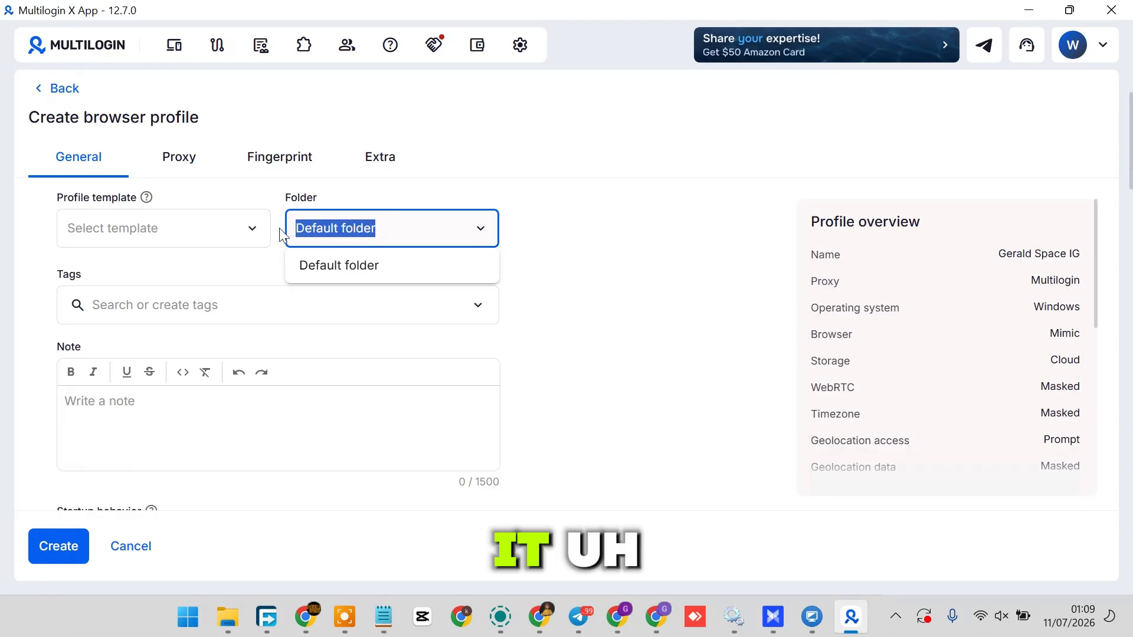
pyautogui.write('IG Folder')
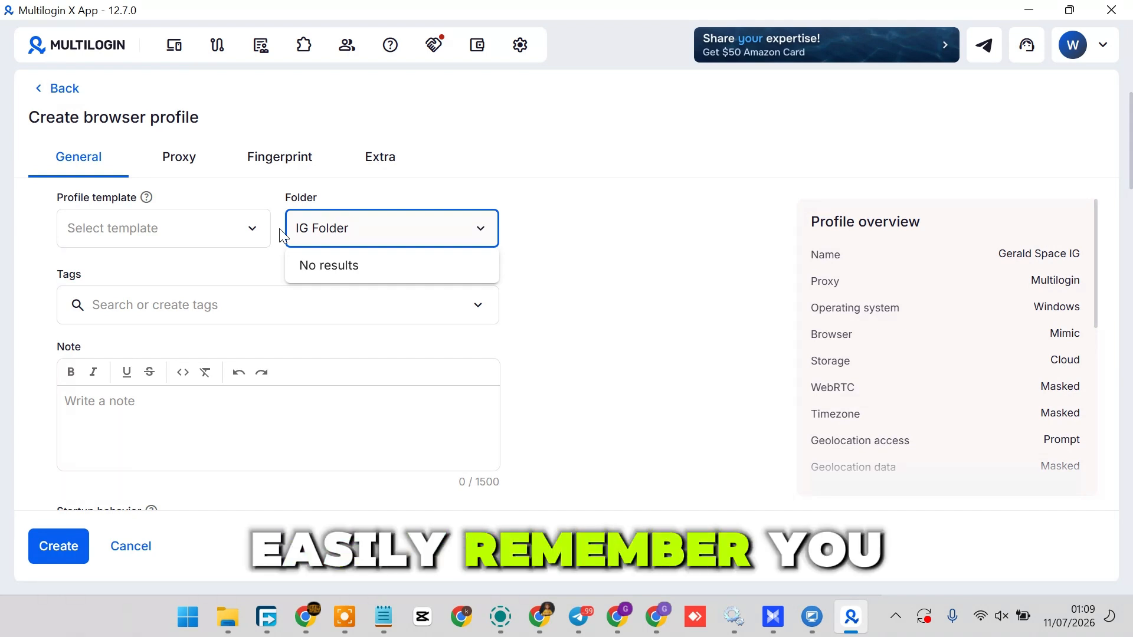
pyautogui.click(247, 229)
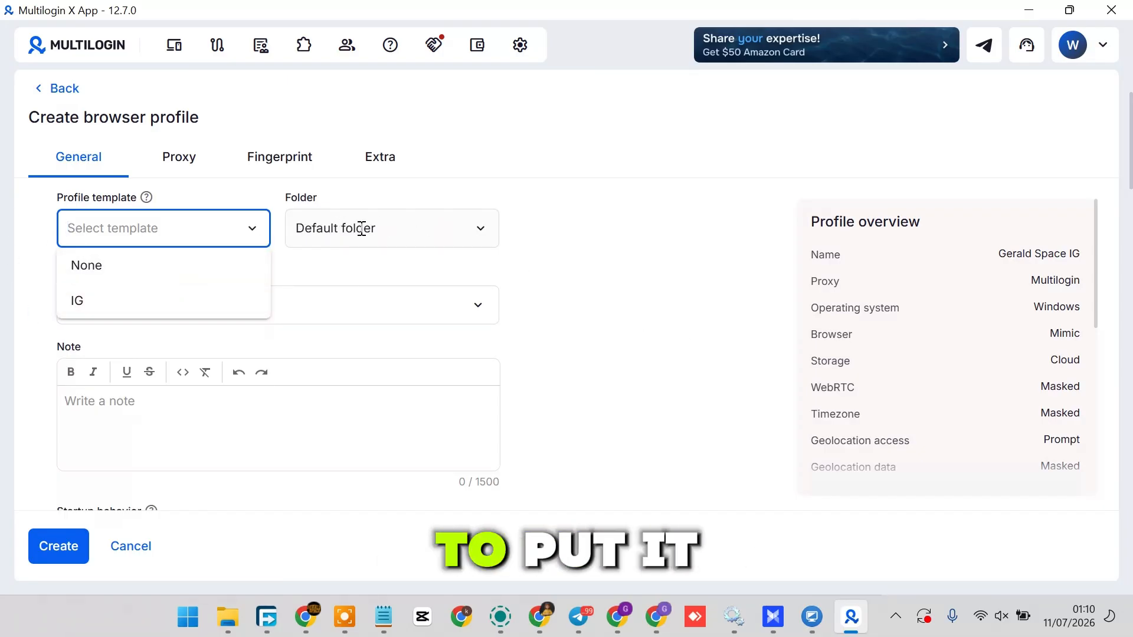
# Step: Replace the default folder entry with the owner's brand name as the profile's folder
pyautogui.click(478, 231)
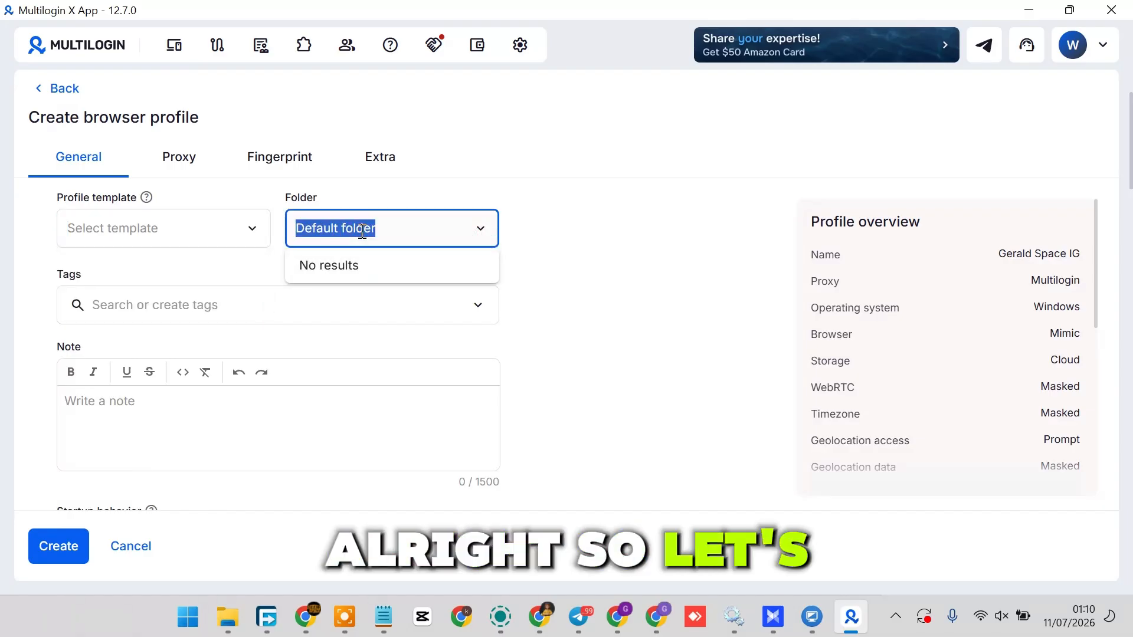
pyautogui.write('Gerald space')
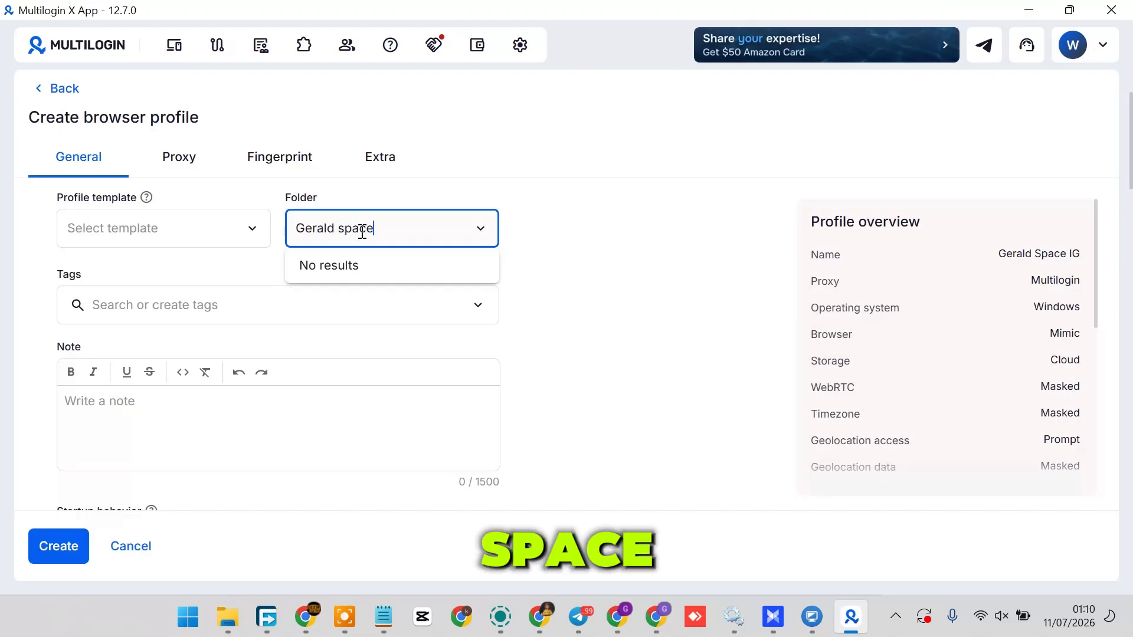
pyautogui.click(532, 282)
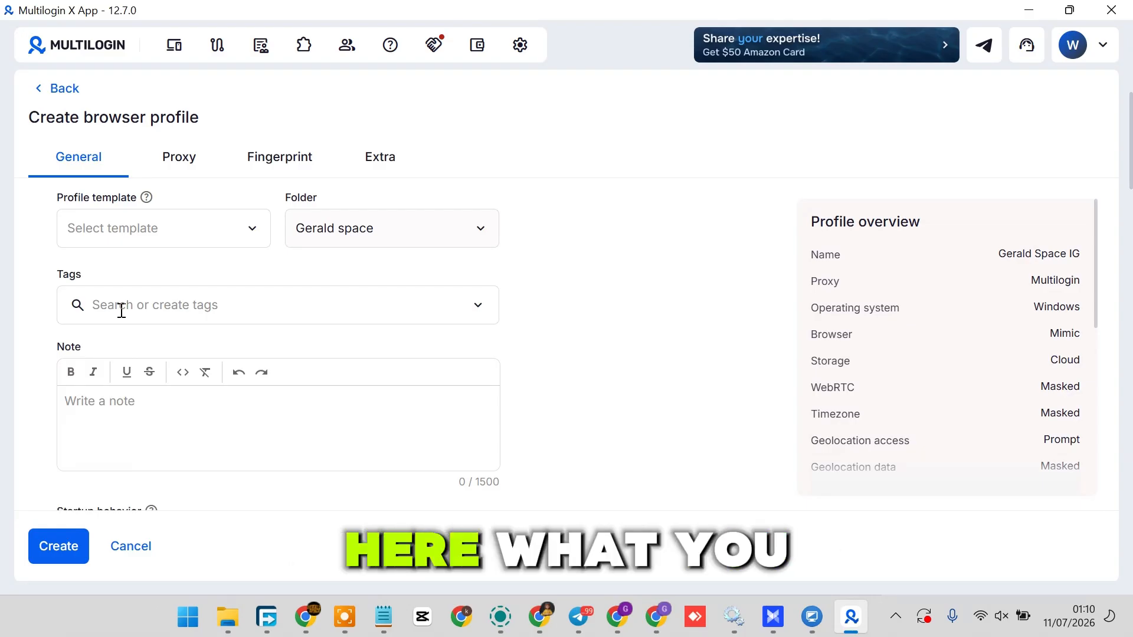
# Step: Try the Custom startup behavior and the Stealthfox browser, returning the profile to Restore and Mimic
pyautogui.scroll(-5, 255, 295)
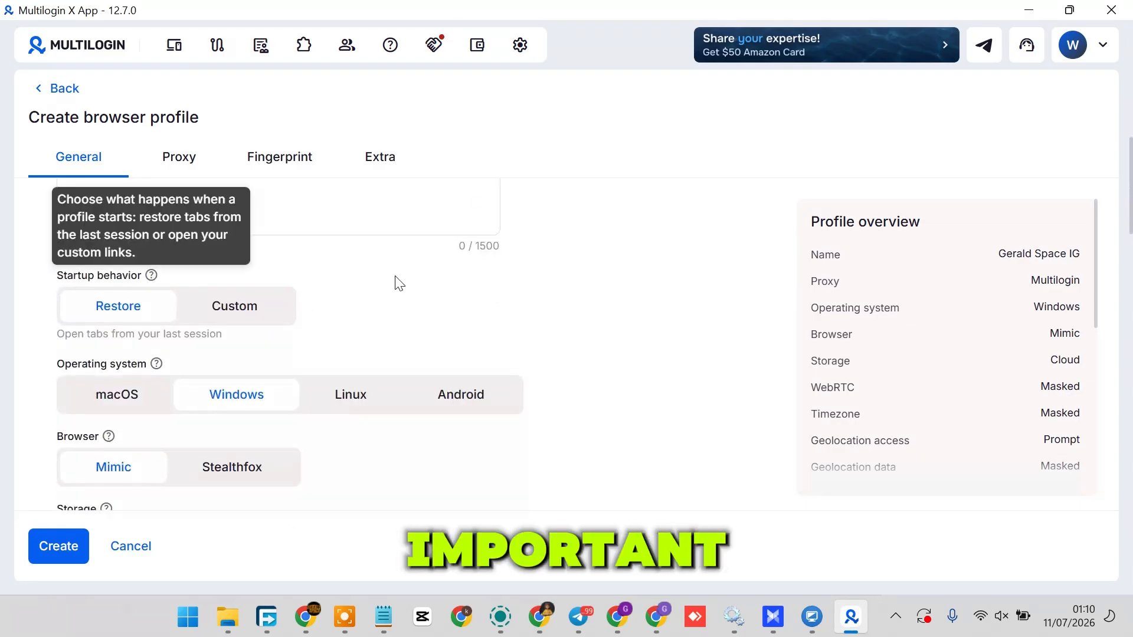
pyautogui.scroll(3, 372, 259)
pyautogui.scroll(-2, 329, 334)
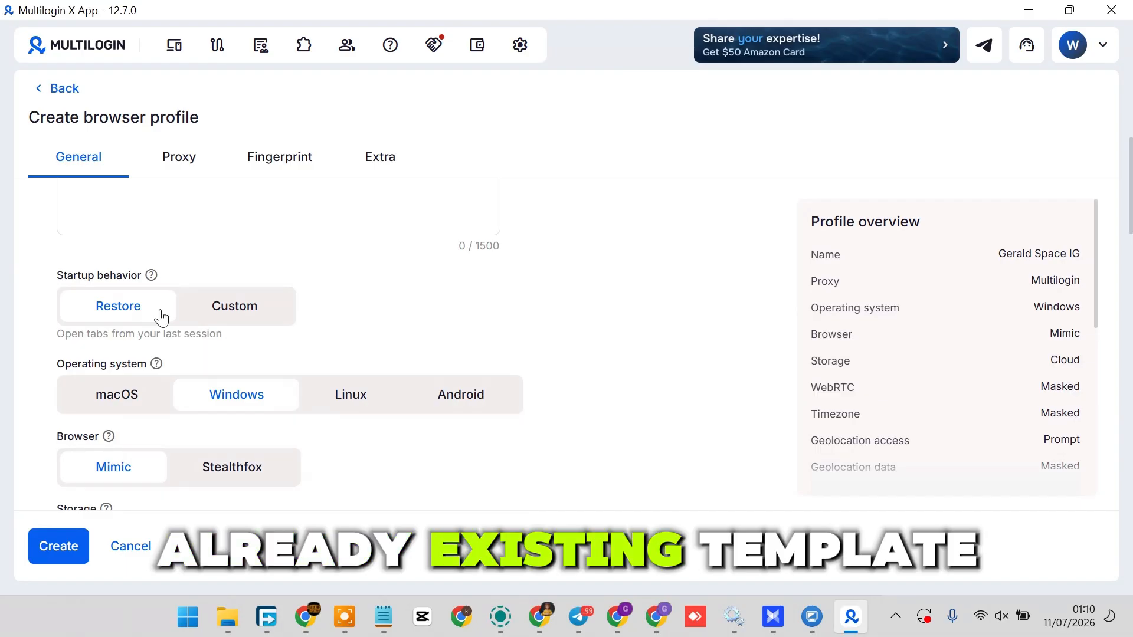
pyautogui.click(221, 318)
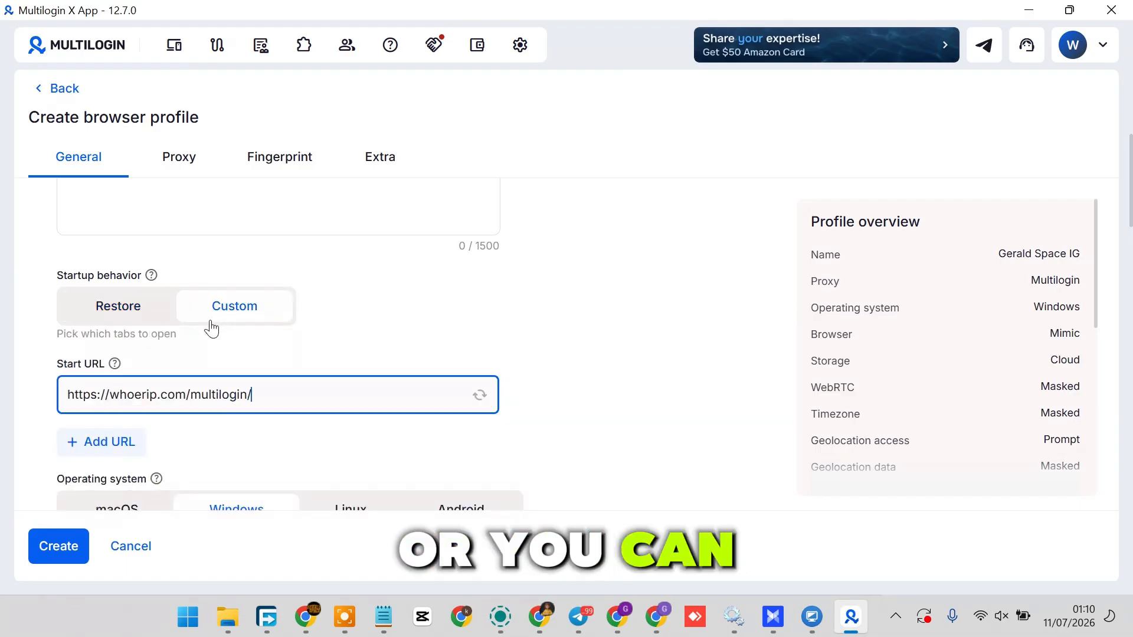
pyautogui.scroll(-2, 415, 354)
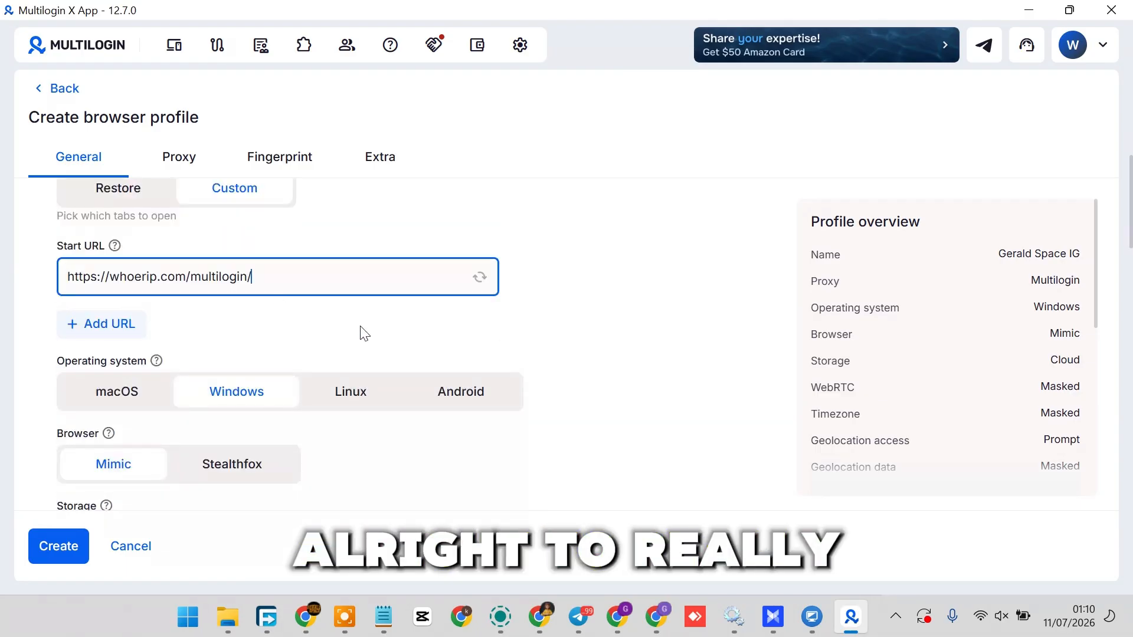
pyautogui.click(129, 201)
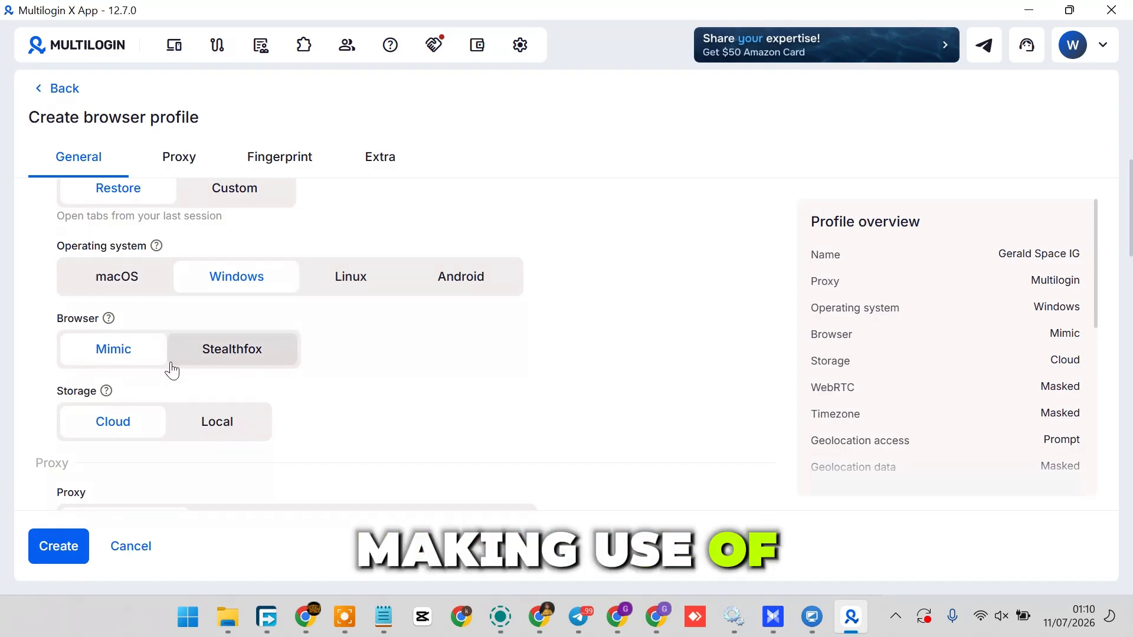
pyautogui.click(253, 353)
pyautogui.click(117, 349)
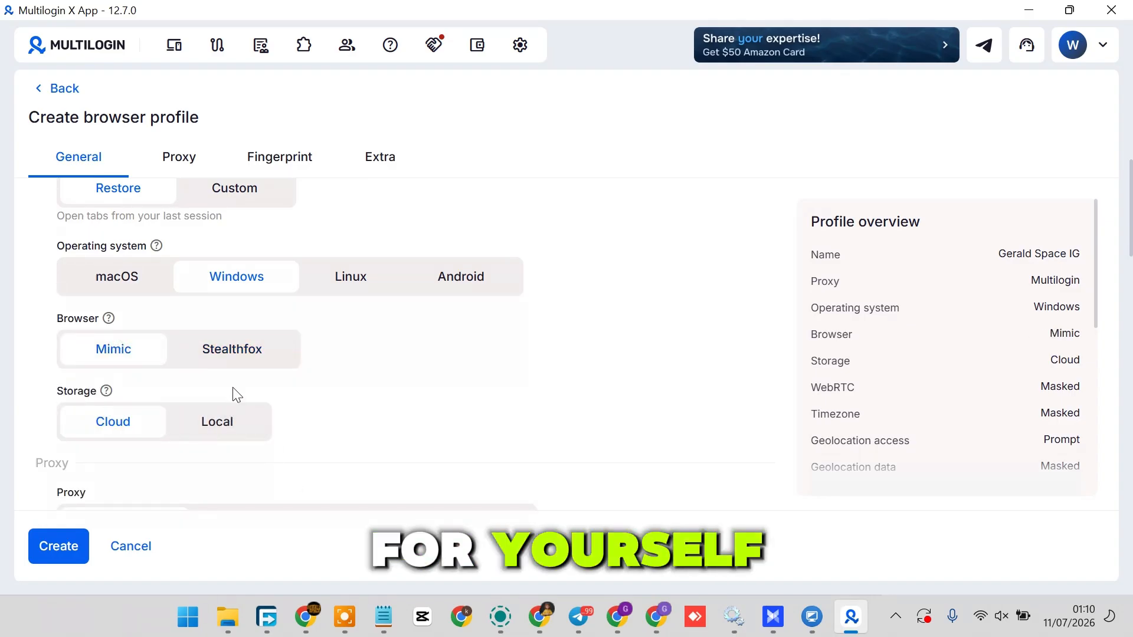
# Step: Review the Custom proxy settings and return the profile to the Multilogin proxy
pyautogui.scroll(-2, 257, 380)
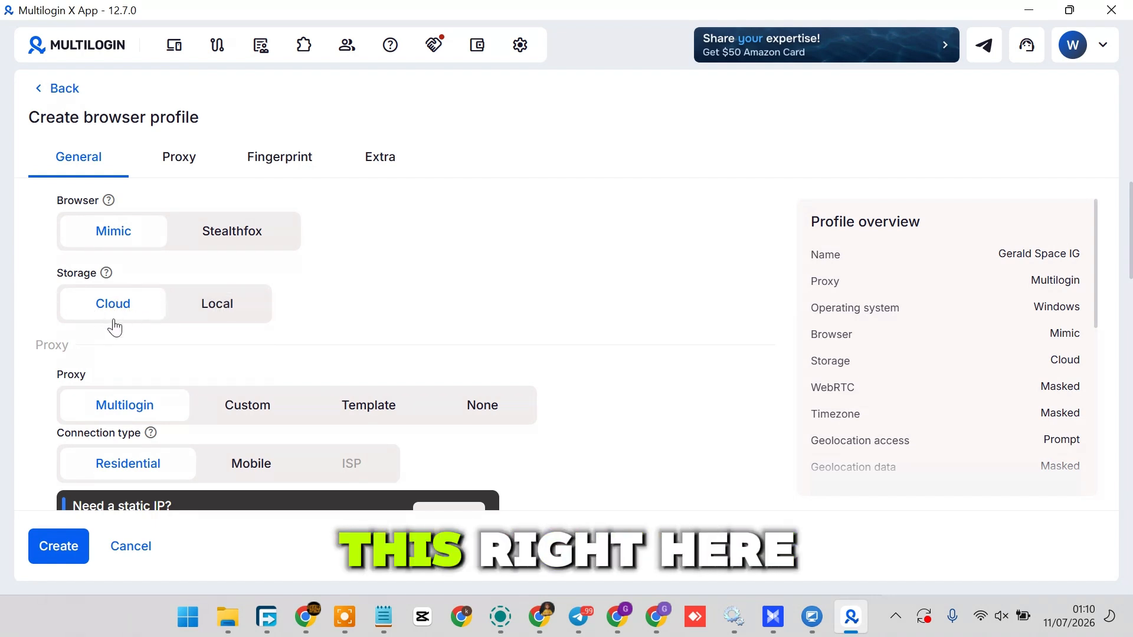
pyautogui.scroll(-2, 222, 322)
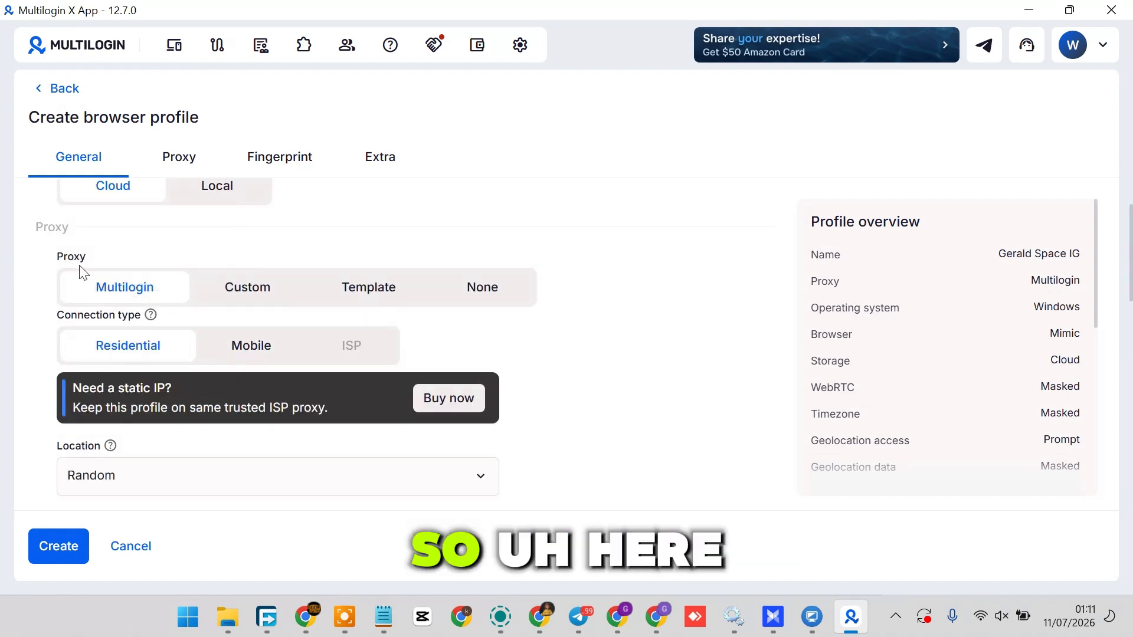
pyautogui.click(226, 284)
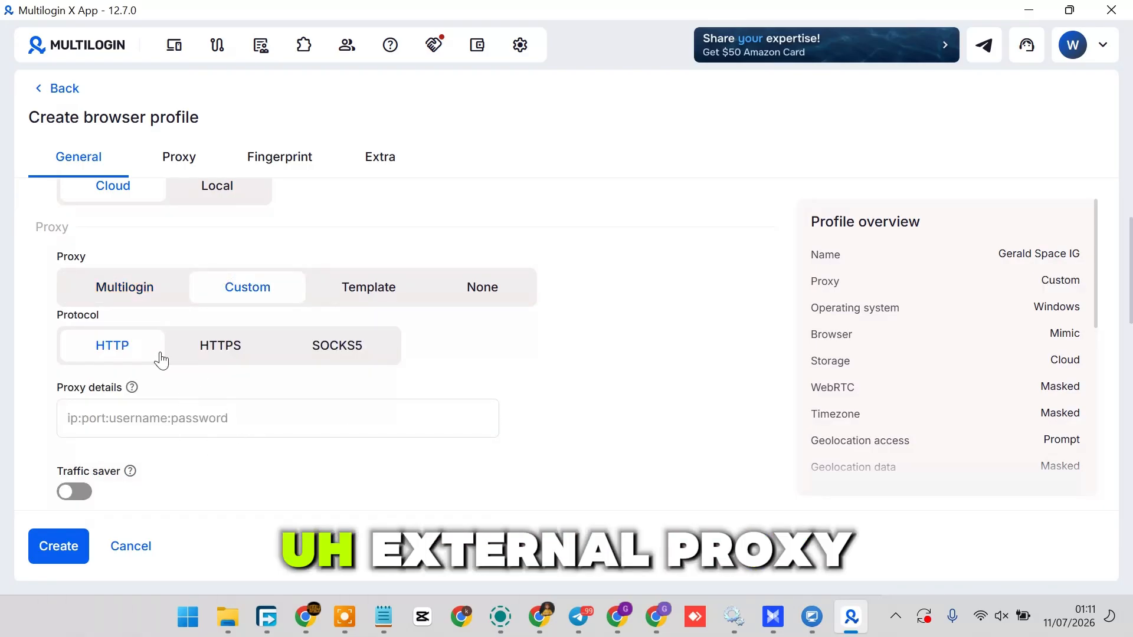
pyautogui.click(123, 286)
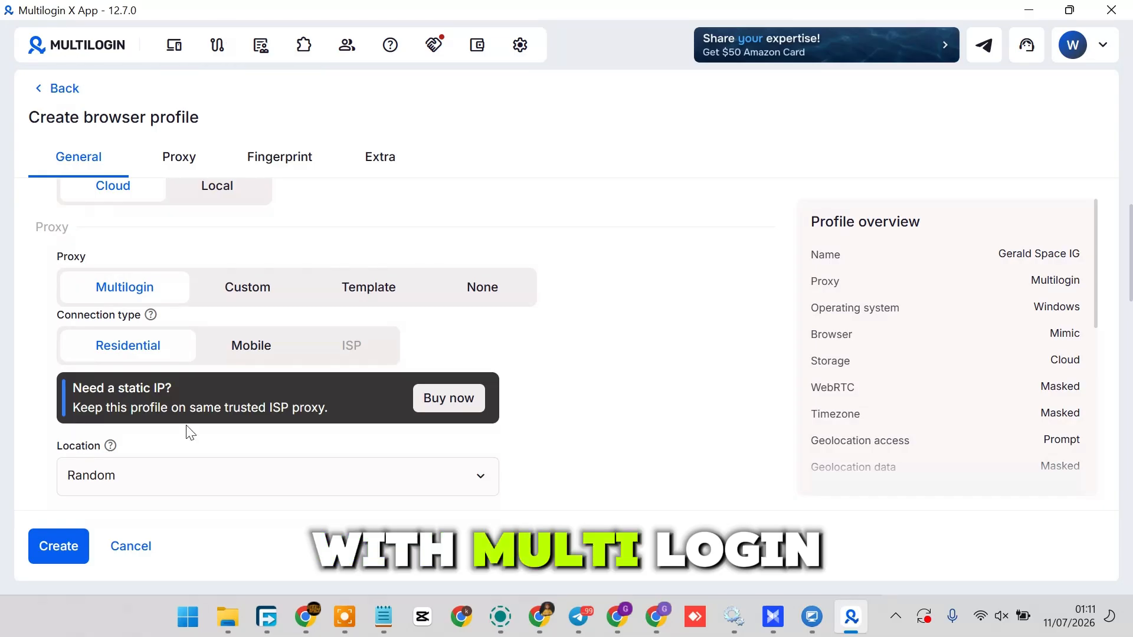
# Step: Set the Multilogin proxy's location to United States
pyautogui.scroll(-2, 337, 372)
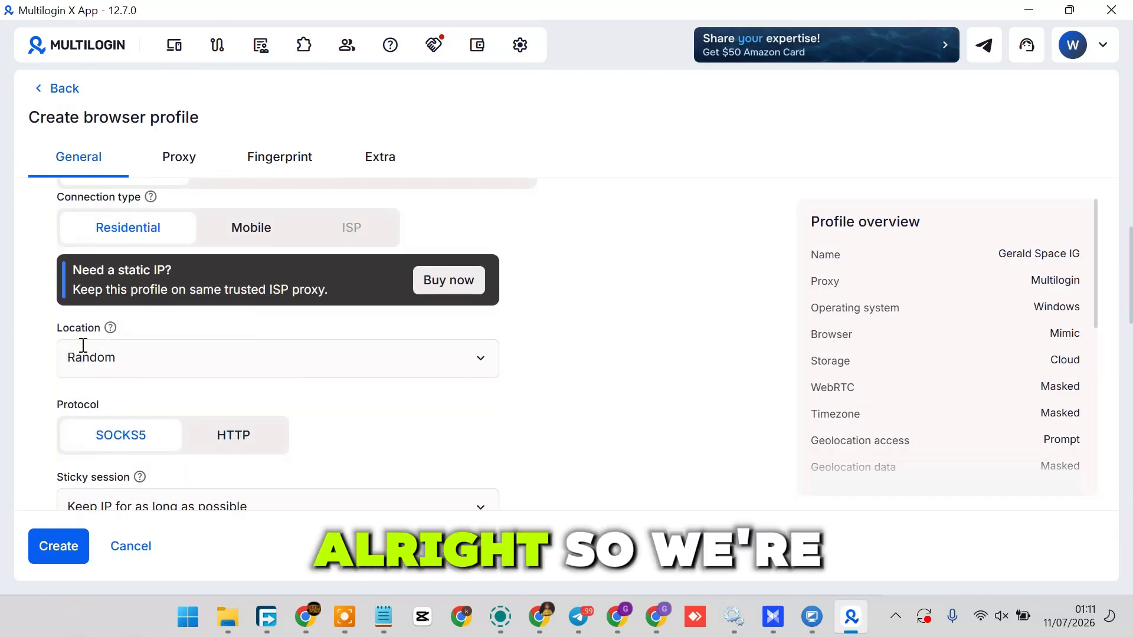
pyautogui.click(422, 362)
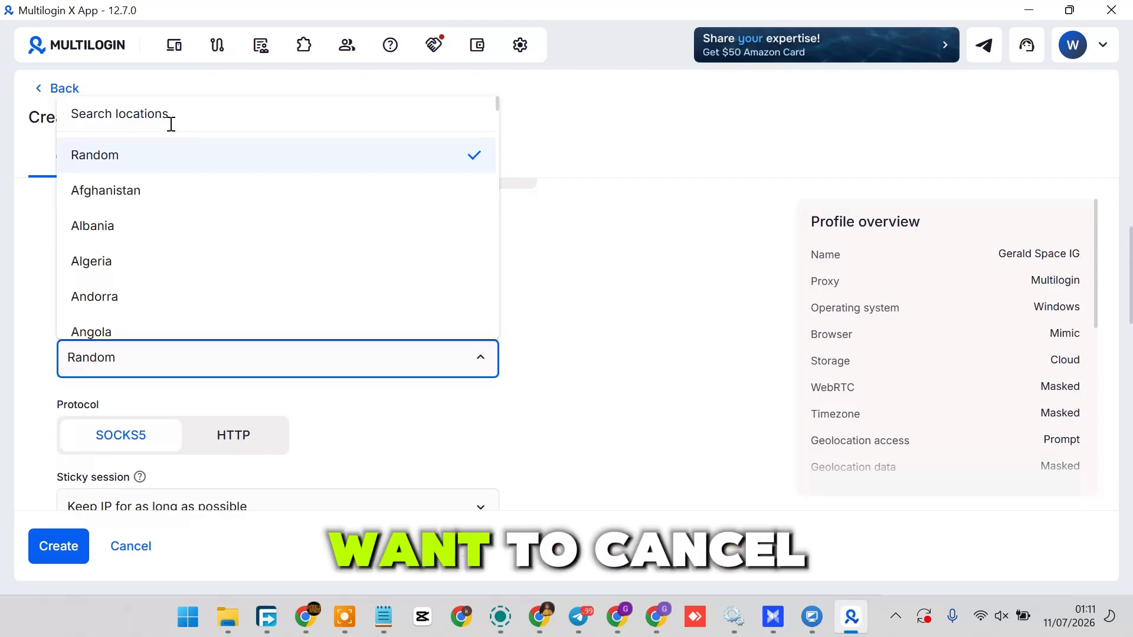
pyautogui.write('unit')
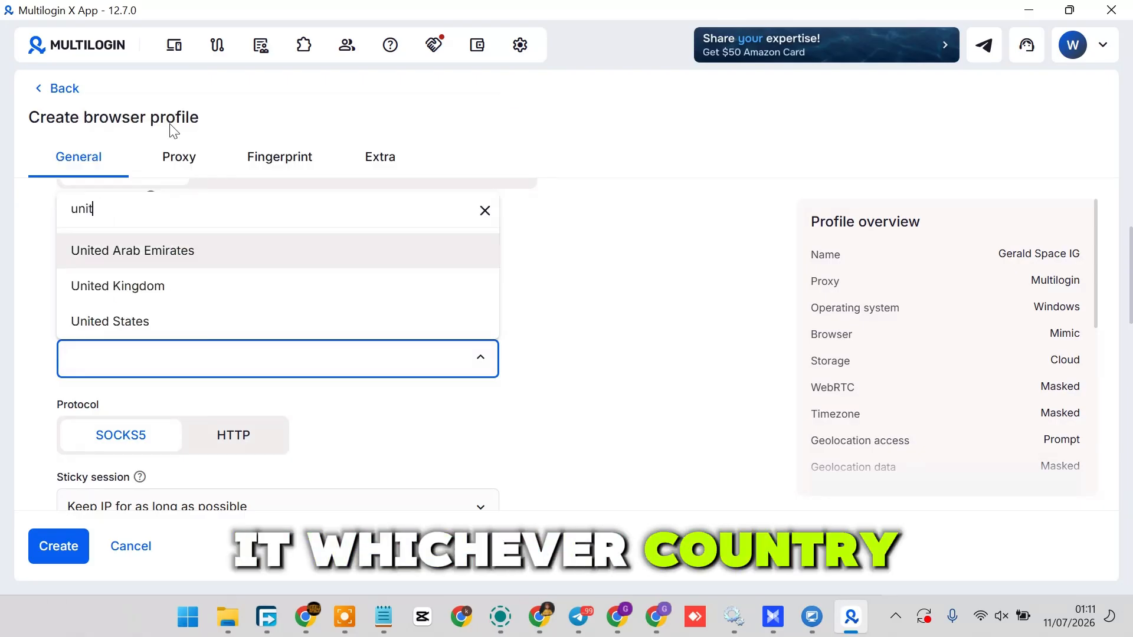
pyautogui.click(173, 322)
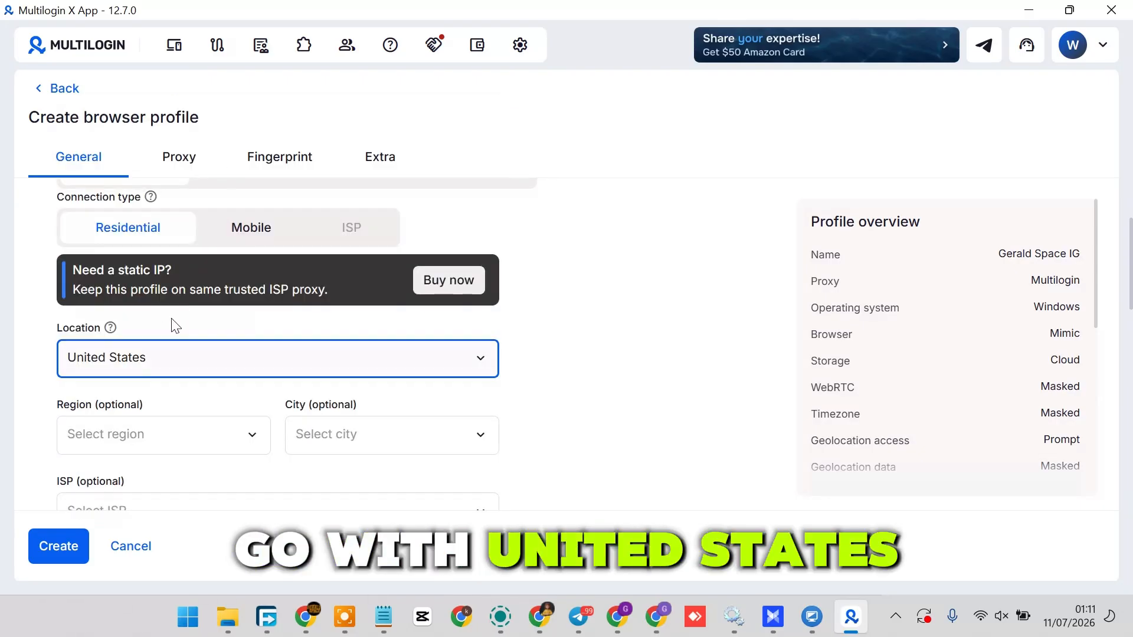
# Step: Set the Multilogin proxy's region to Virginia
pyautogui.click(252, 445)
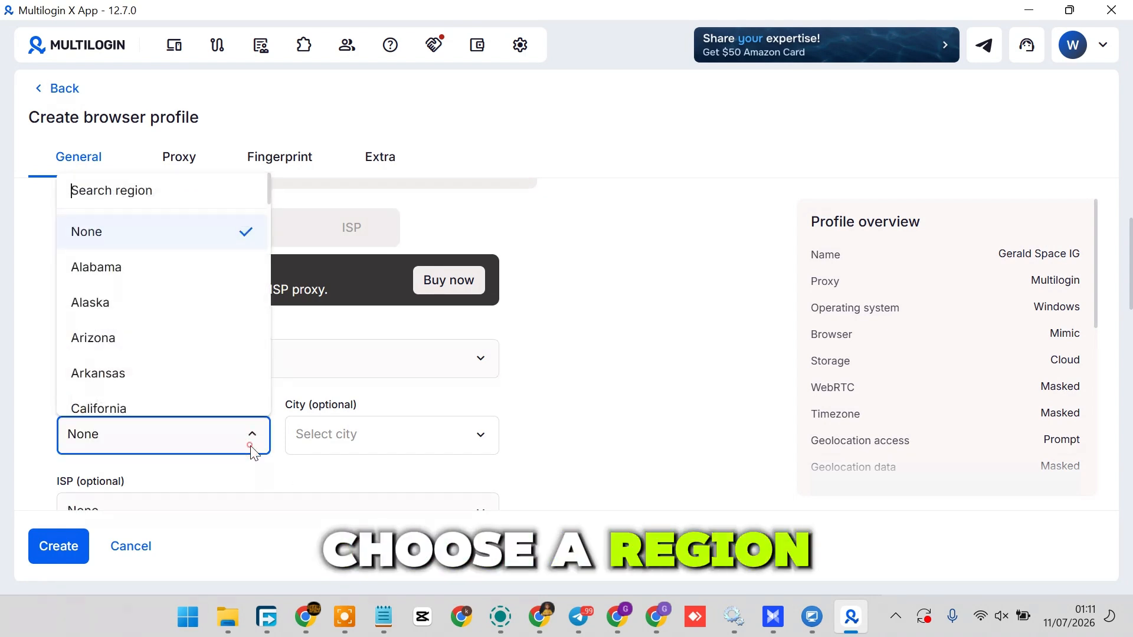
pyautogui.scroll(-15, 142, 312)
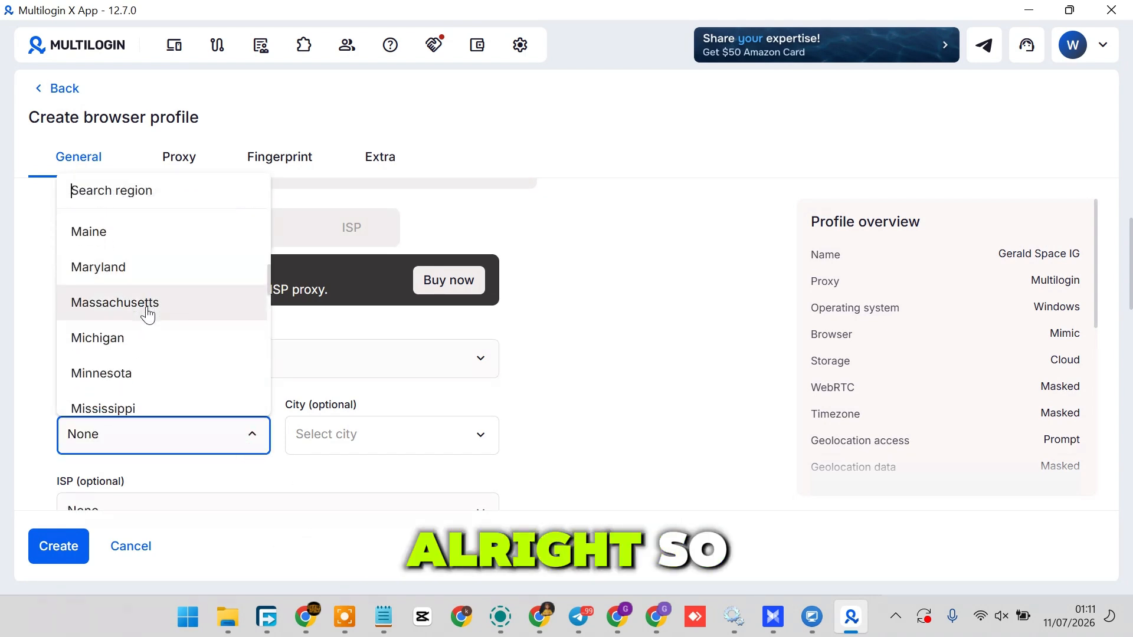
pyautogui.scroll(-4, 152, 331)
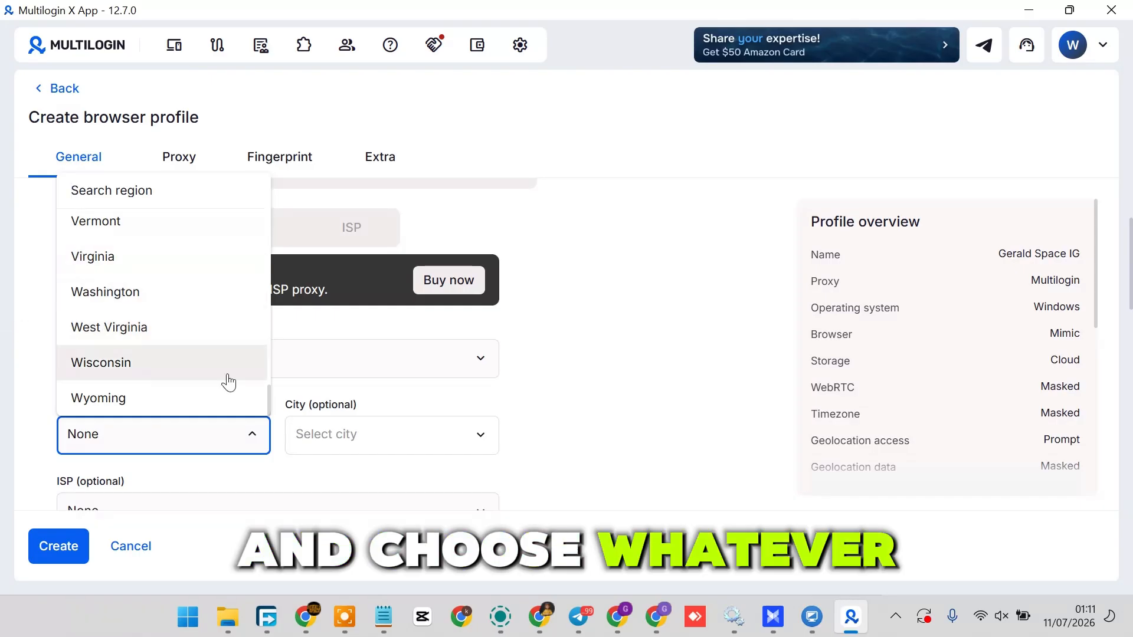
pyautogui.click(92, 257)
# Step: Set the Multilogin proxy's city to Arlington
pyautogui.click(434, 441)
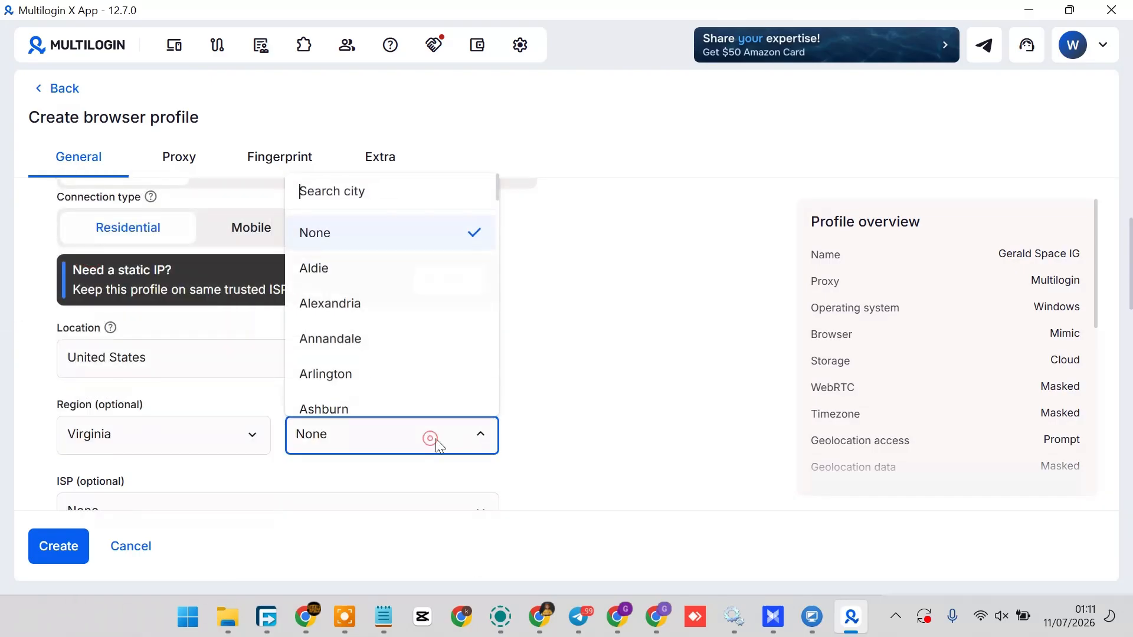
pyautogui.click(448, 434)
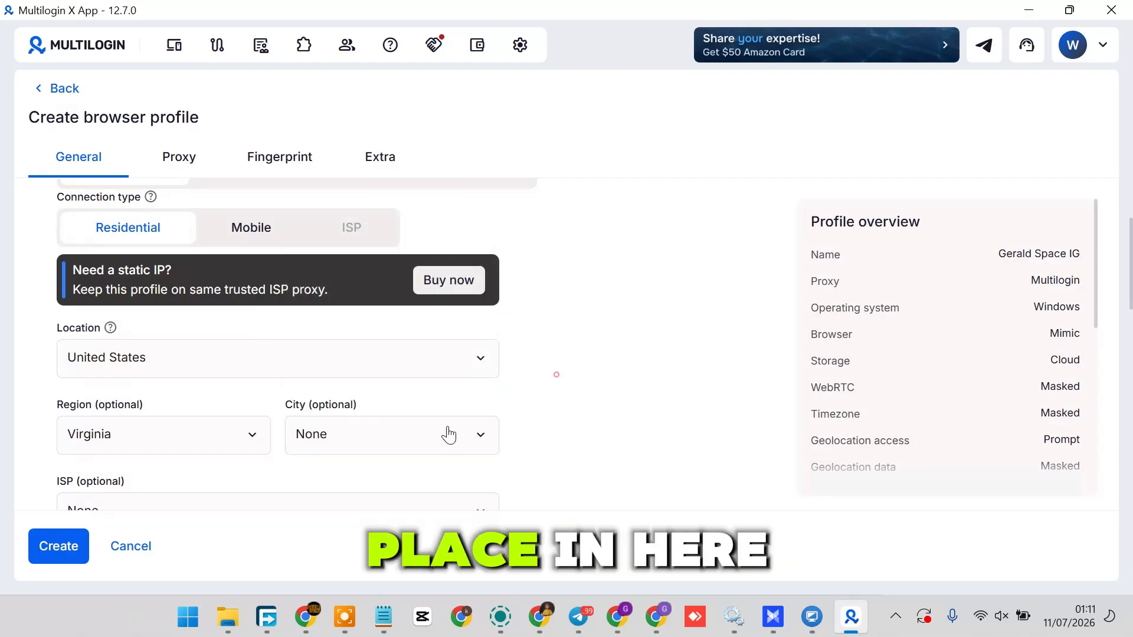
pyautogui.click(429, 451)
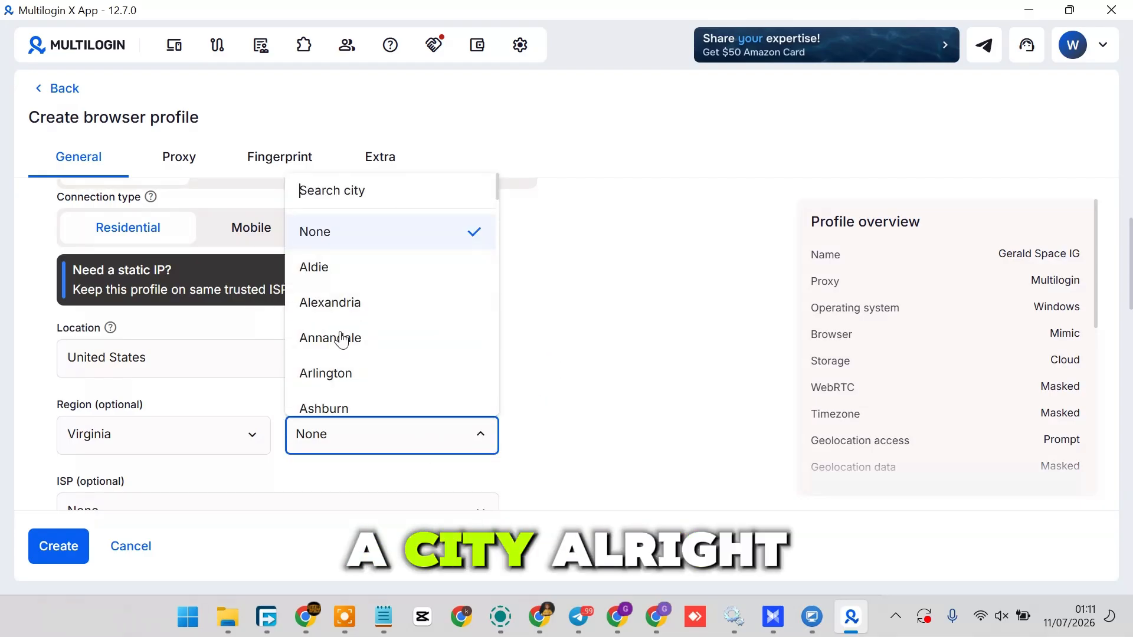
pyautogui.scroll(-5, 418, 397)
pyautogui.scroll(-3, 419, 398)
pyautogui.scroll(7, 425, 301)
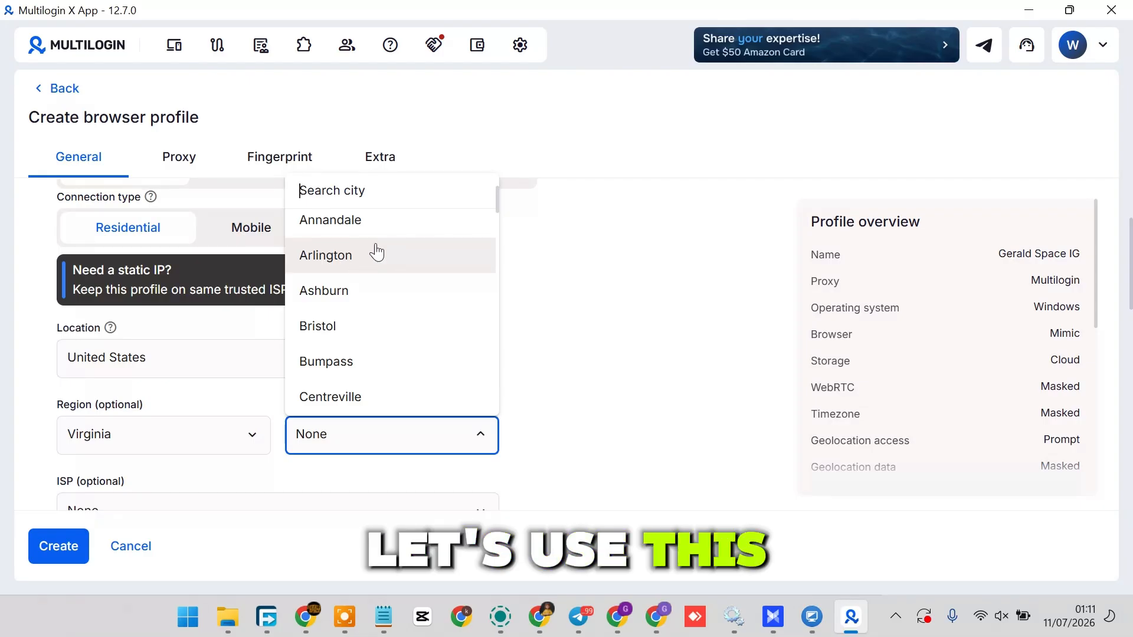
pyautogui.click(342, 257)
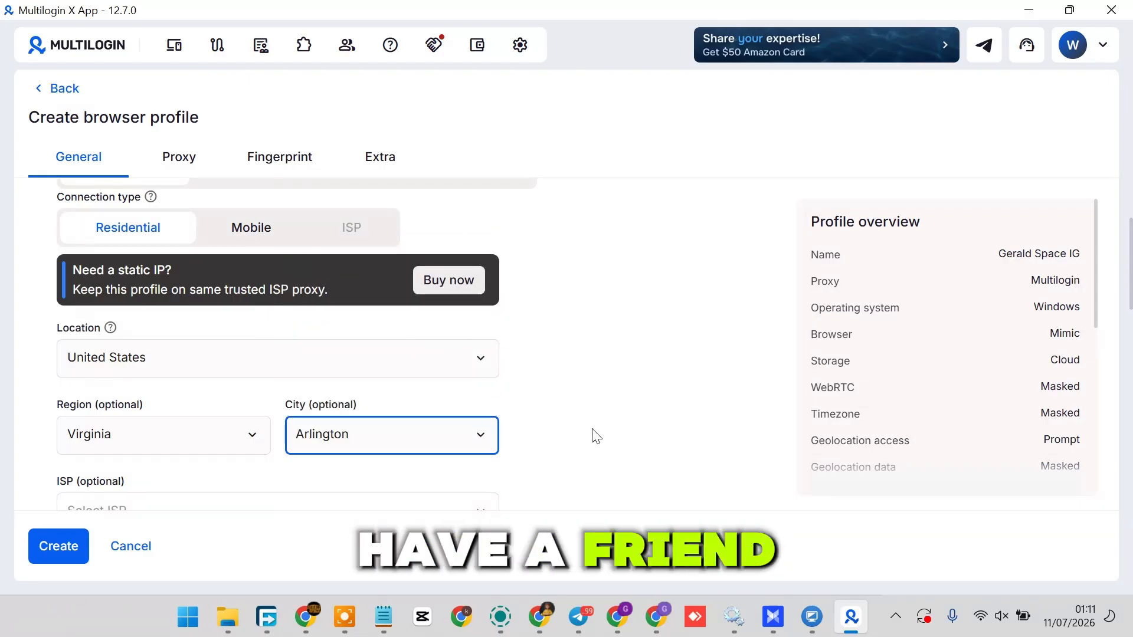
# Step: Leave the ISP unselected, keep the SOCKS5 protocol and default fingerprint settings, and create the browser profile
pyautogui.scroll(-2, 567, 390)
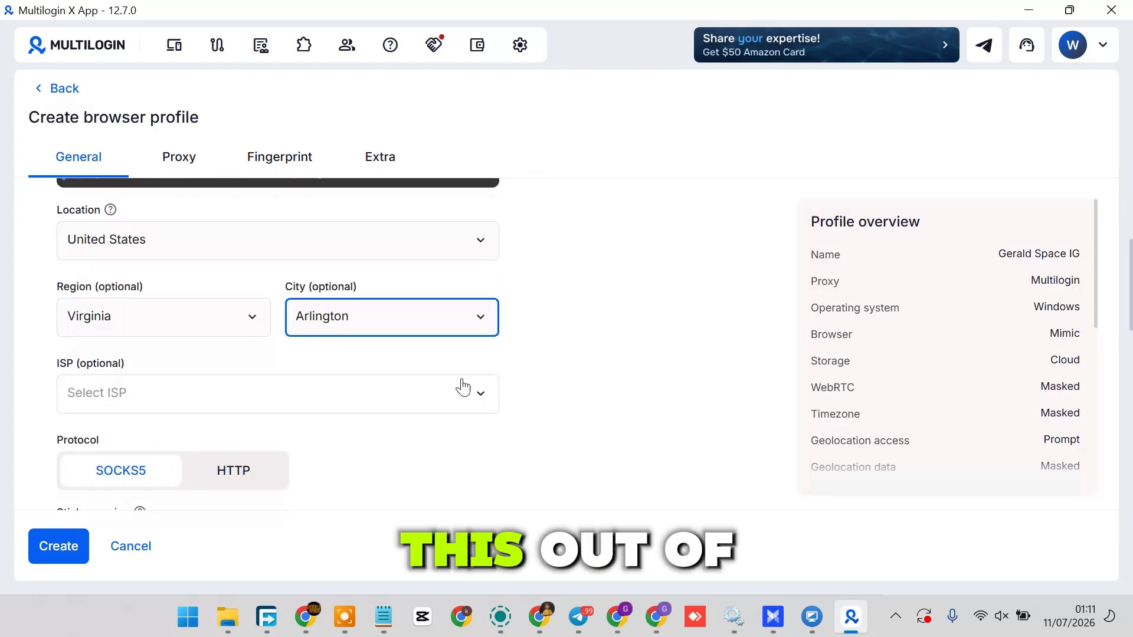
pyautogui.click(441, 405)
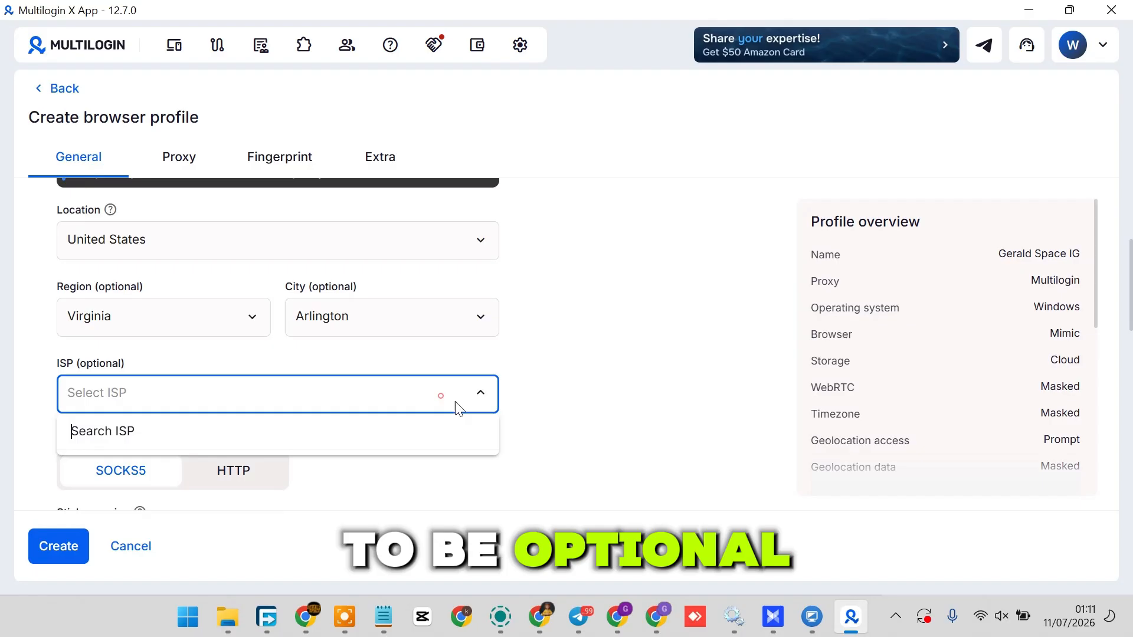
pyautogui.click(593, 420)
pyautogui.scroll(-4, 278, 400)
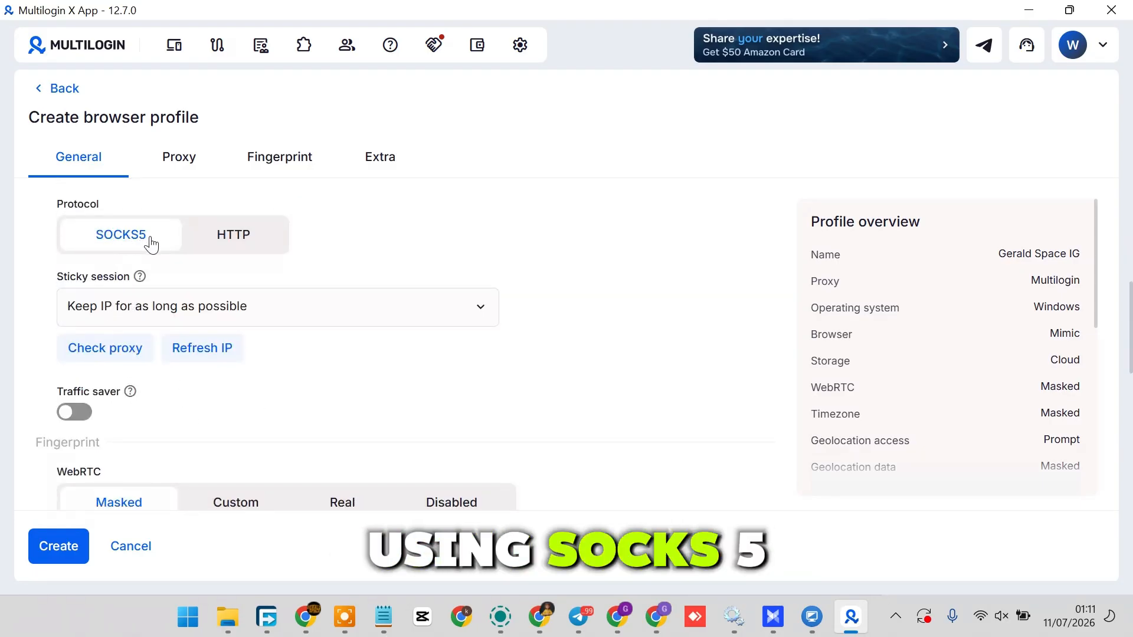
pyautogui.scroll(-2, 287, 279)
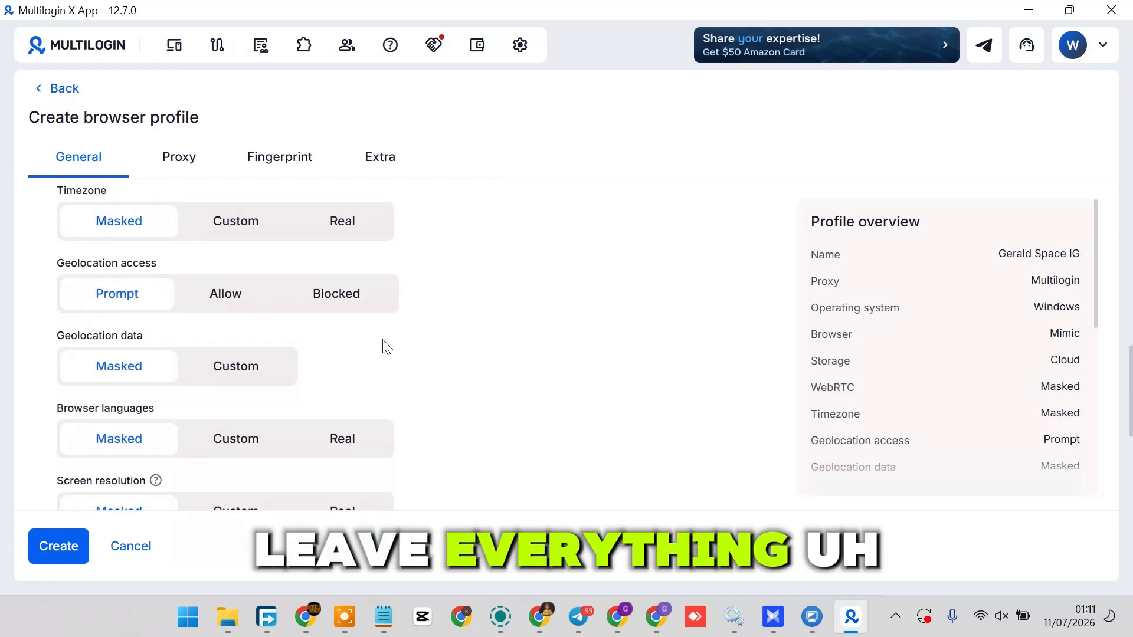
pyautogui.scroll(-10, 385, 346)
pyautogui.scroll(-3, 203, 314)
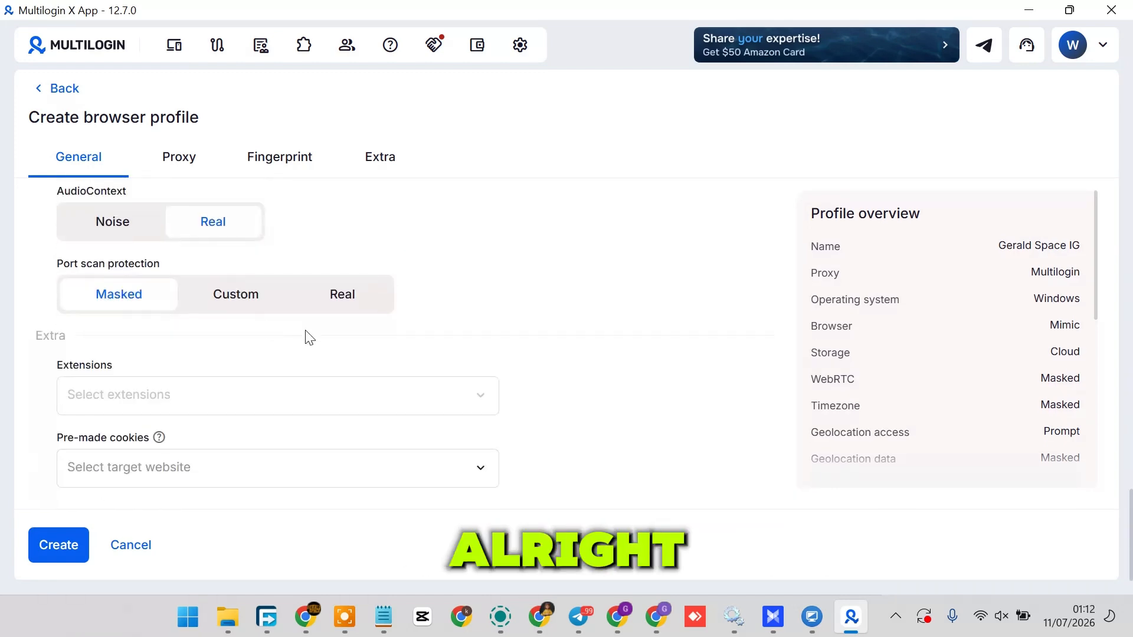
pyautogui.click(52, 547)
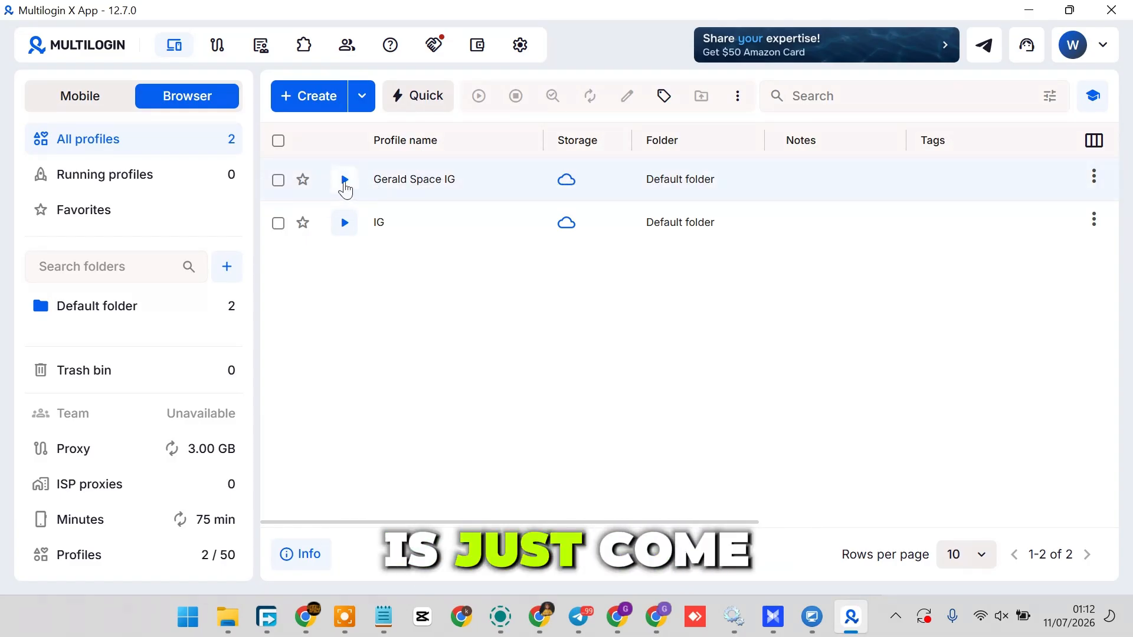
# Step: Launch the newly created Instagram browser profile from the profile list
pyautogui.click(345, 181)
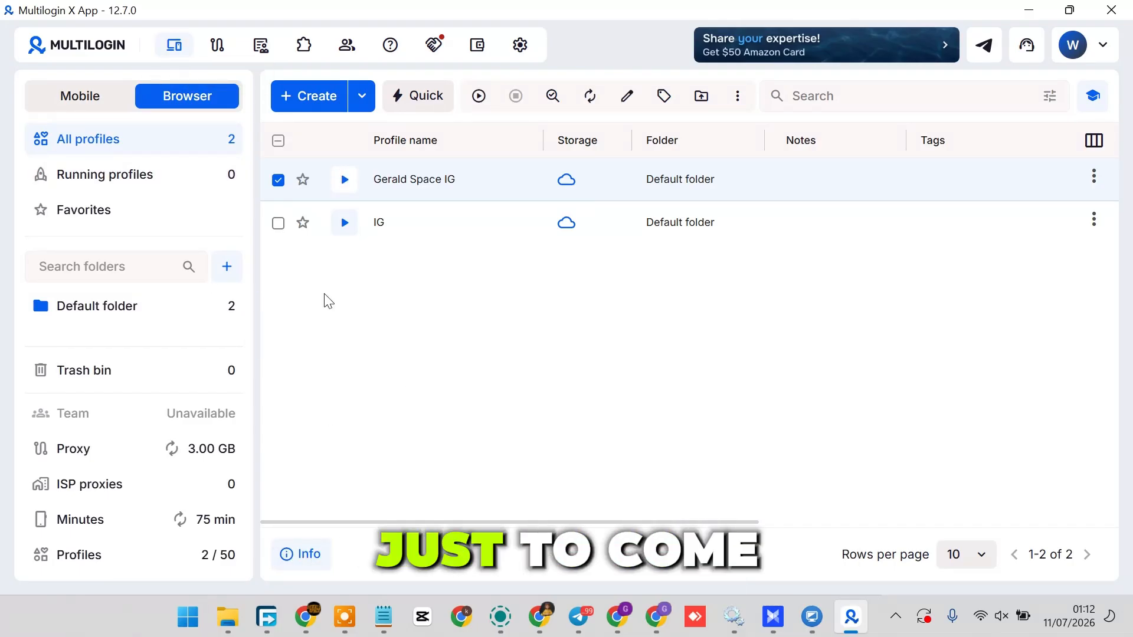
pyautogui.click(346, 180)
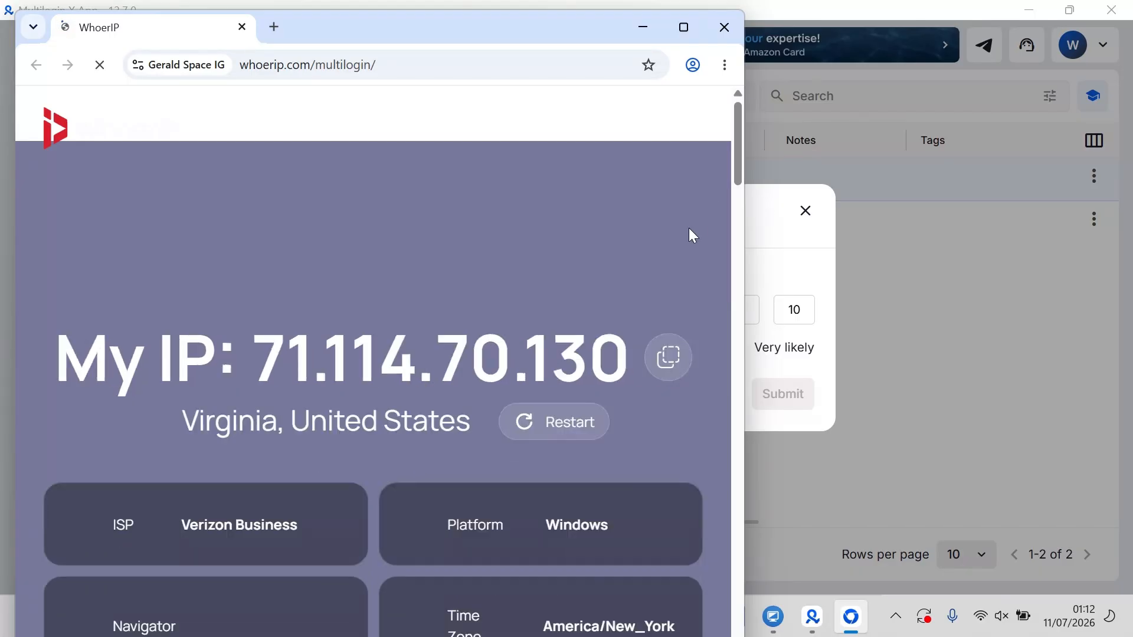
# Step: Examine the WhoerIP report for the launched profile's IP location, ISP, time zone, detection checks, navigator and hardware details
pyautogui.scroll(-5, 456, 260)
pyautogui.scroll(4, 412, 252)
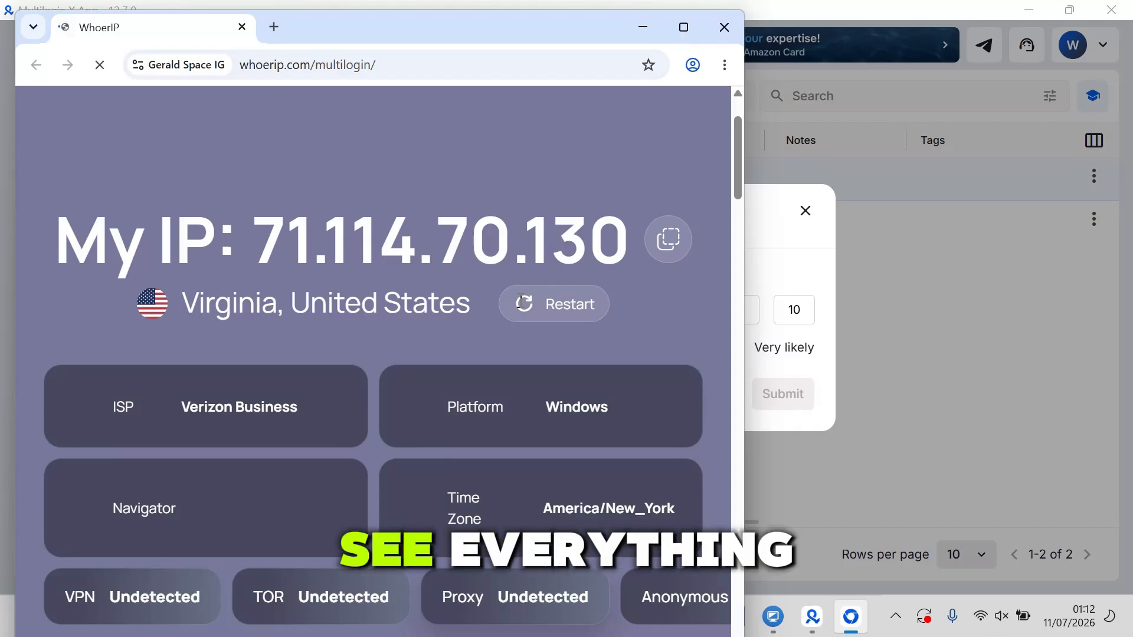
pyautogui.scroll(2, 357, 259)
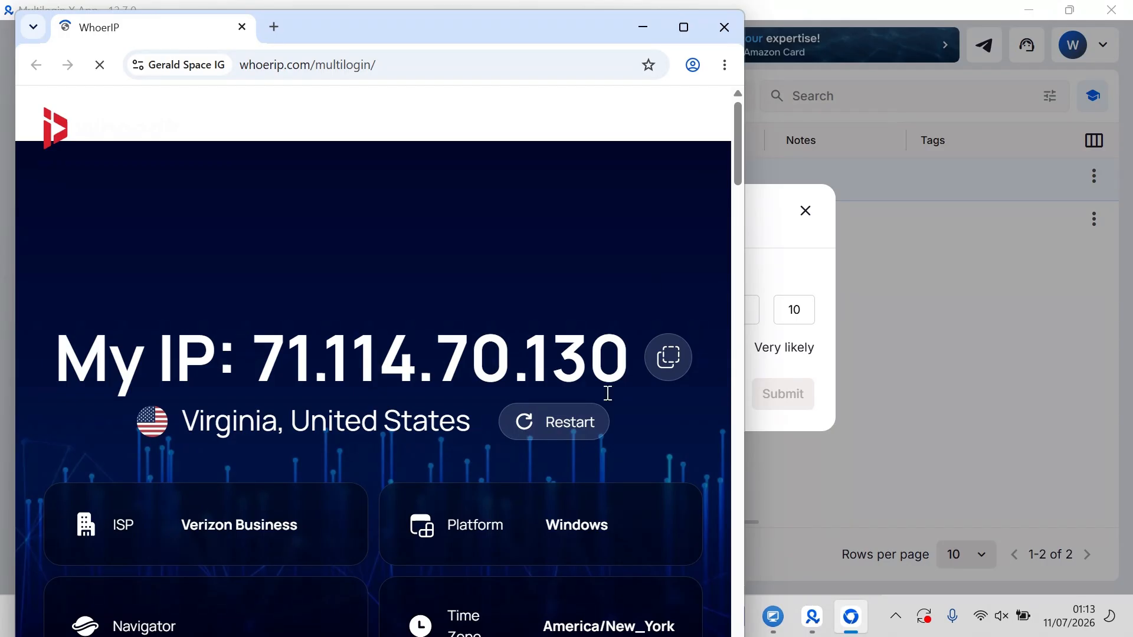
pyautogui.scroll(-8, 608, 393)
pyautogui.scroll(4, 354, 245)
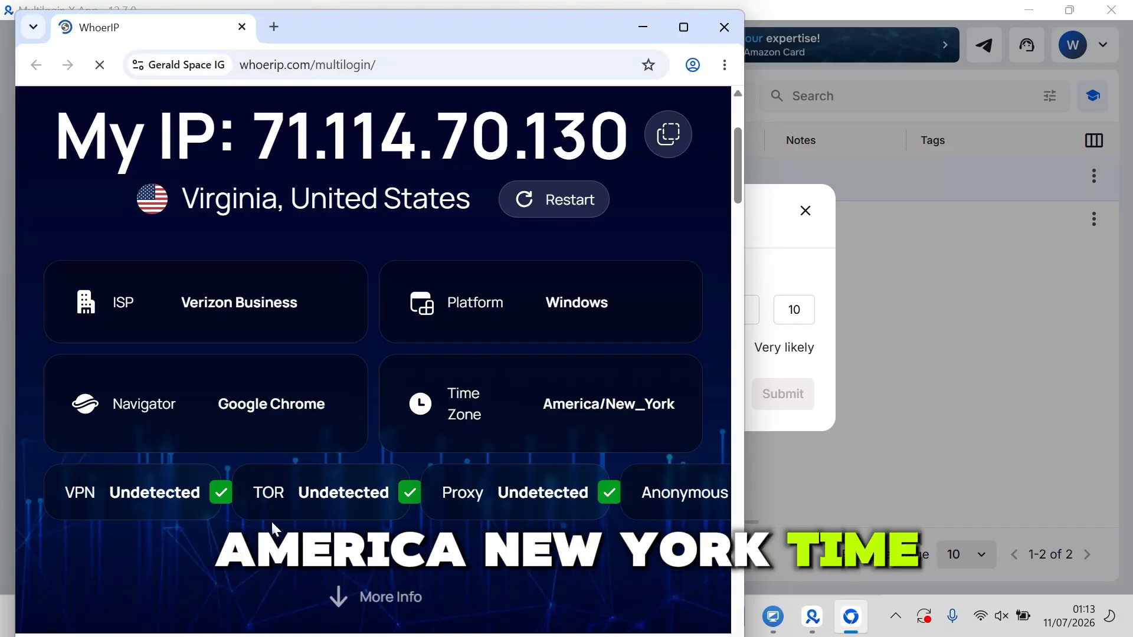
pyautogui.scroll(-4, 469, 413)
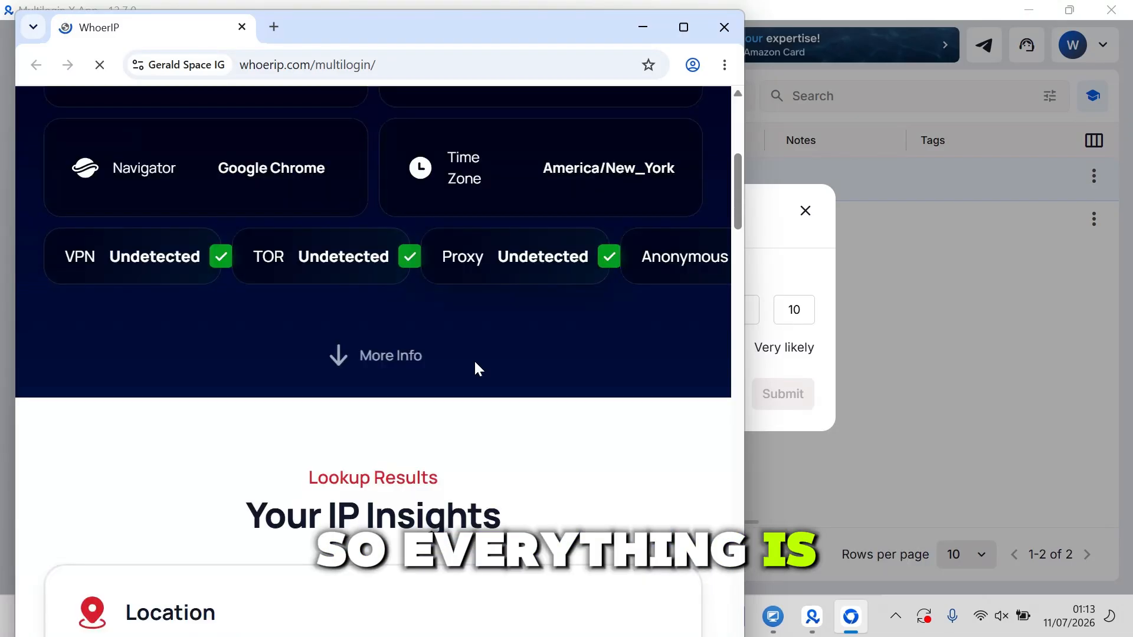
pyautogui.click(405, 354)
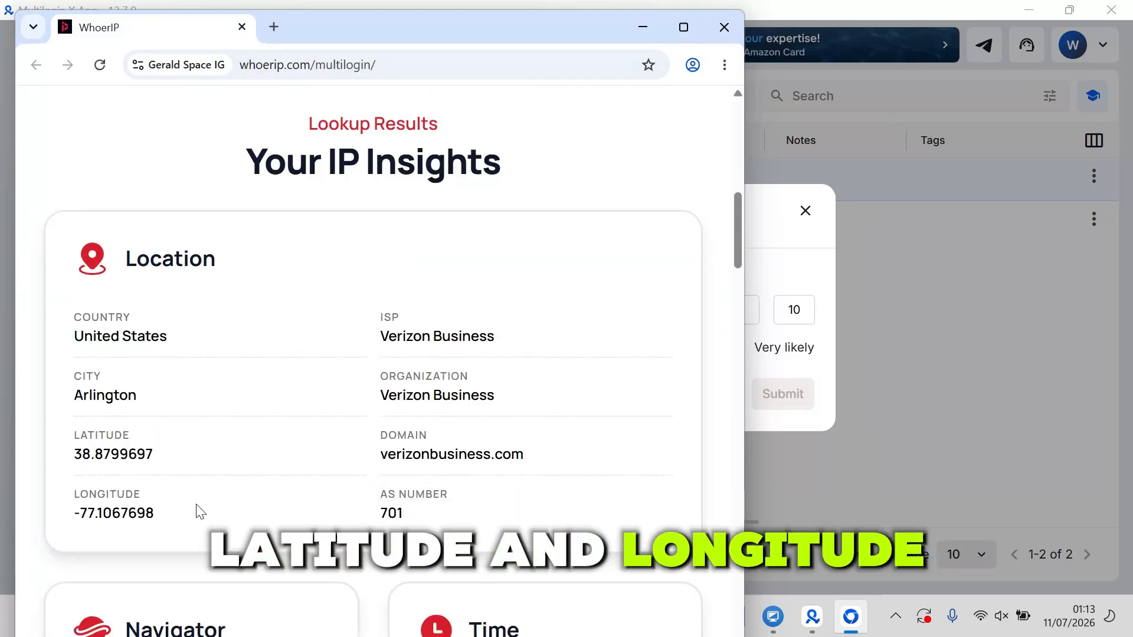
pyautogui.scroll(-4, 449, 481)
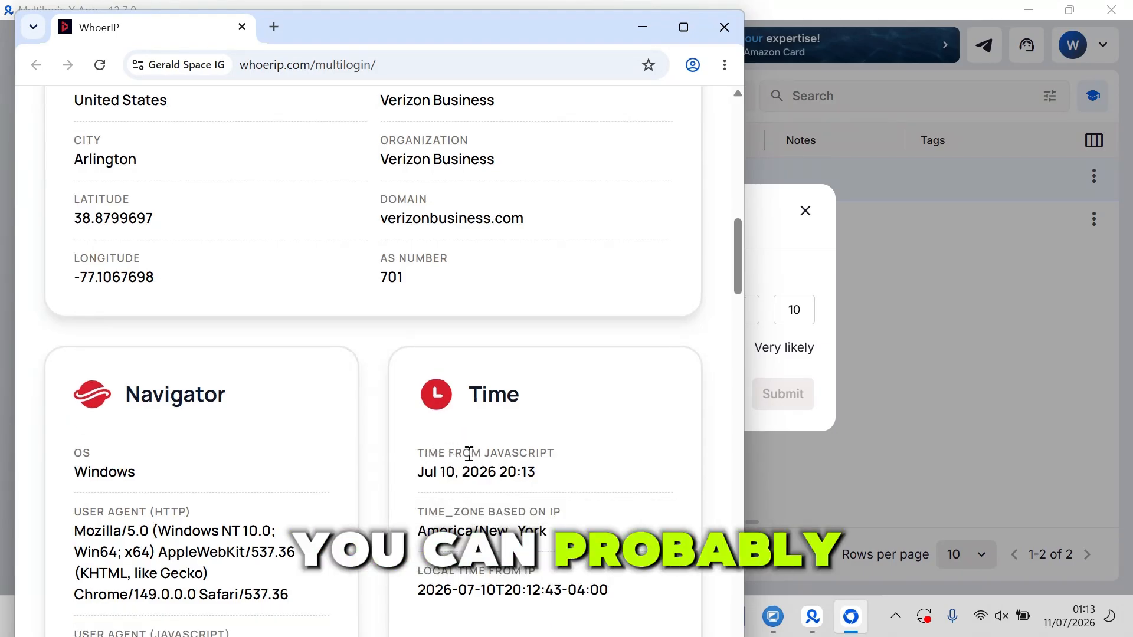
pyautogui.scroll(-4, 470, 455)
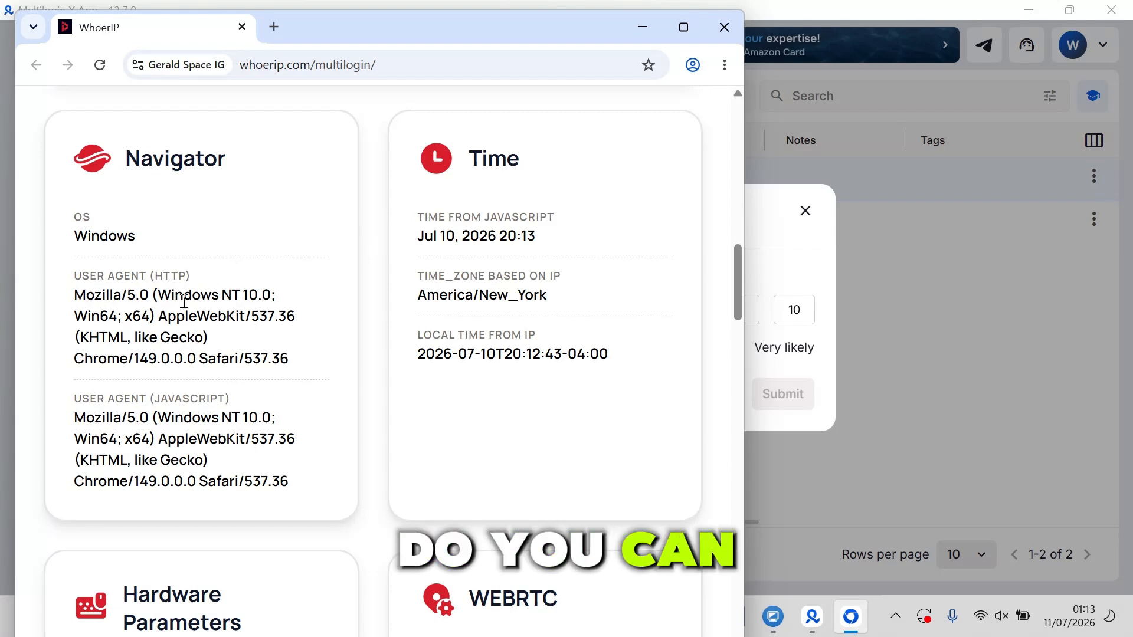
pyautogui.scroll(-1, 599, 298)
pyautogui.scroll(-7, 171, 464)
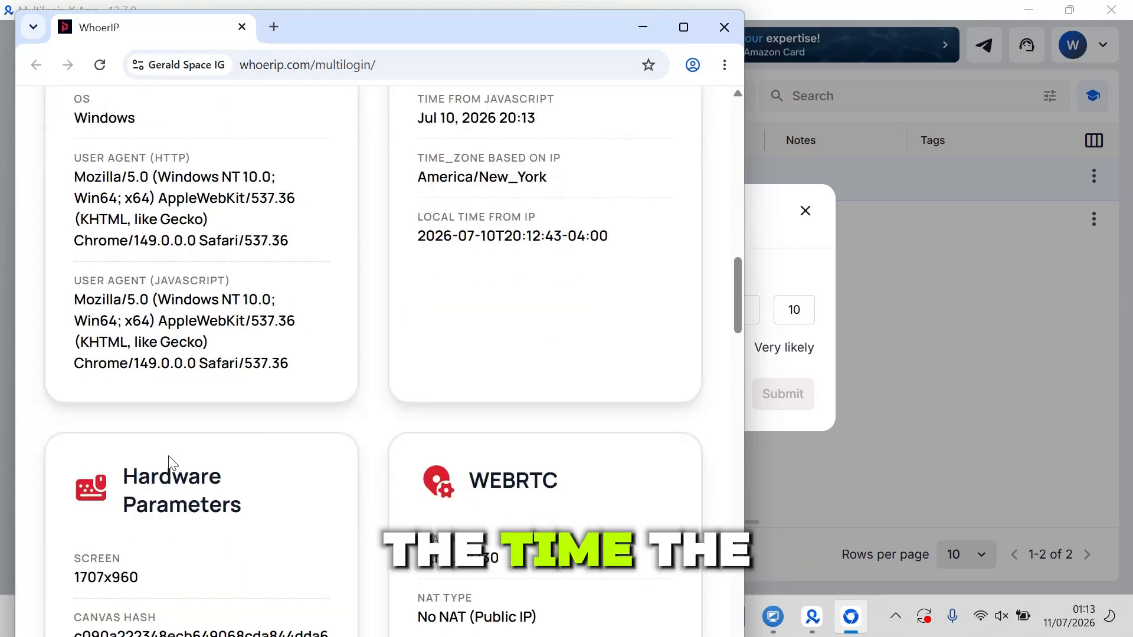
pyautogui.scroll(-8, 516, 311)
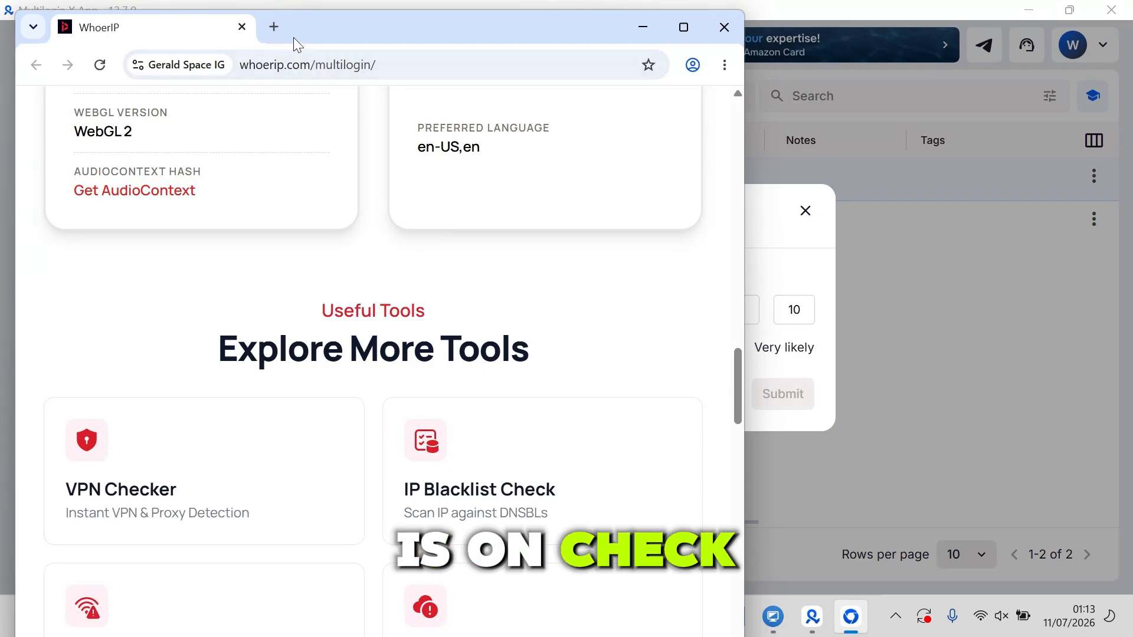
# Step: Open instagram.com in a new tab of the launched profile's browser
pyautogui.moveTo(288, 32); pyautogui.dragTo(281, 27)
pyautogui.click(265, 21)
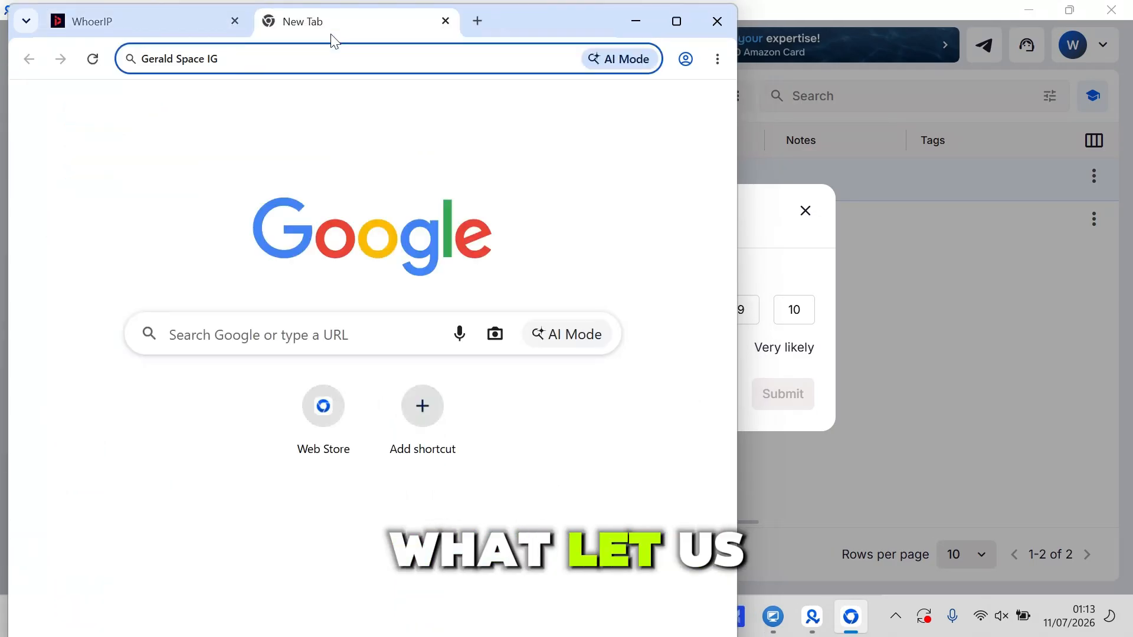
pyautogui.write('Insta')
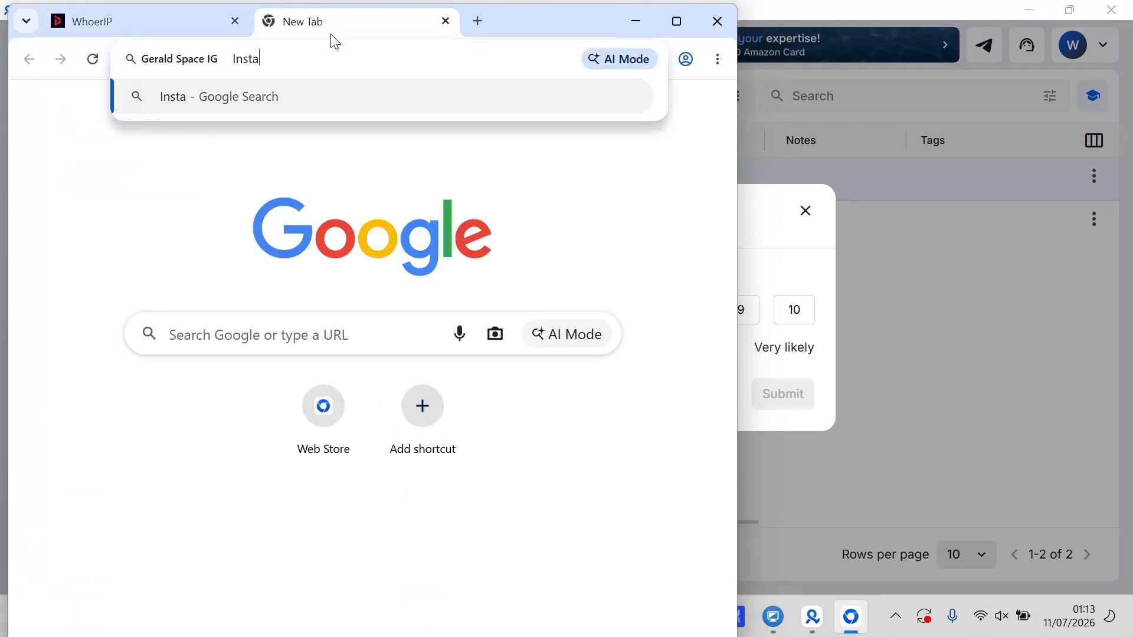
pyautogui.write('gra')
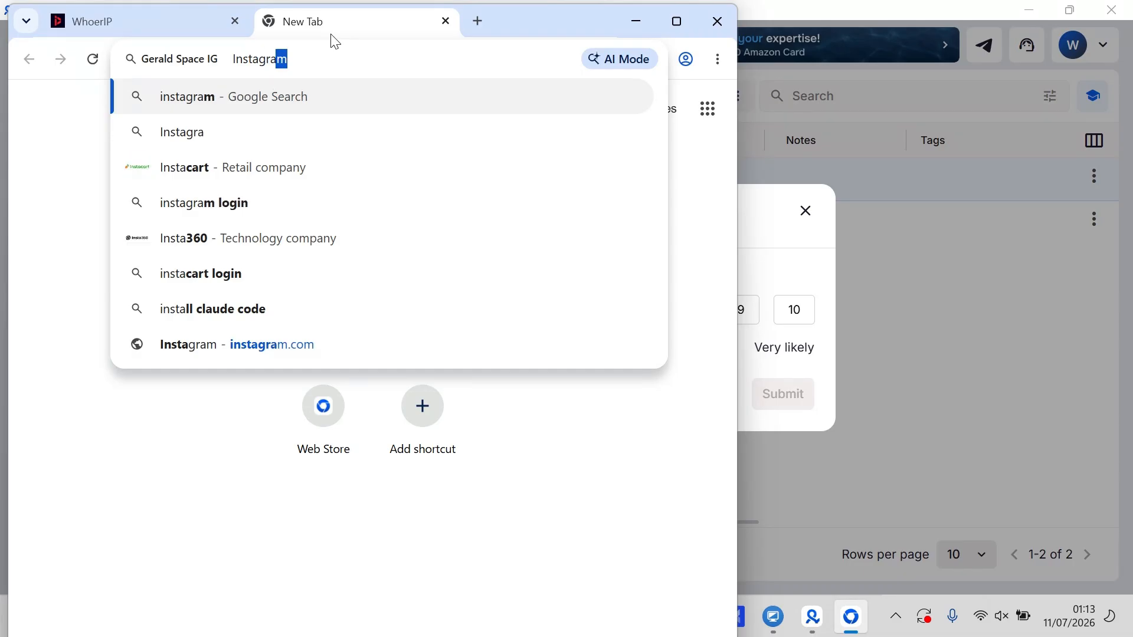
pyautogui.write('m.com')
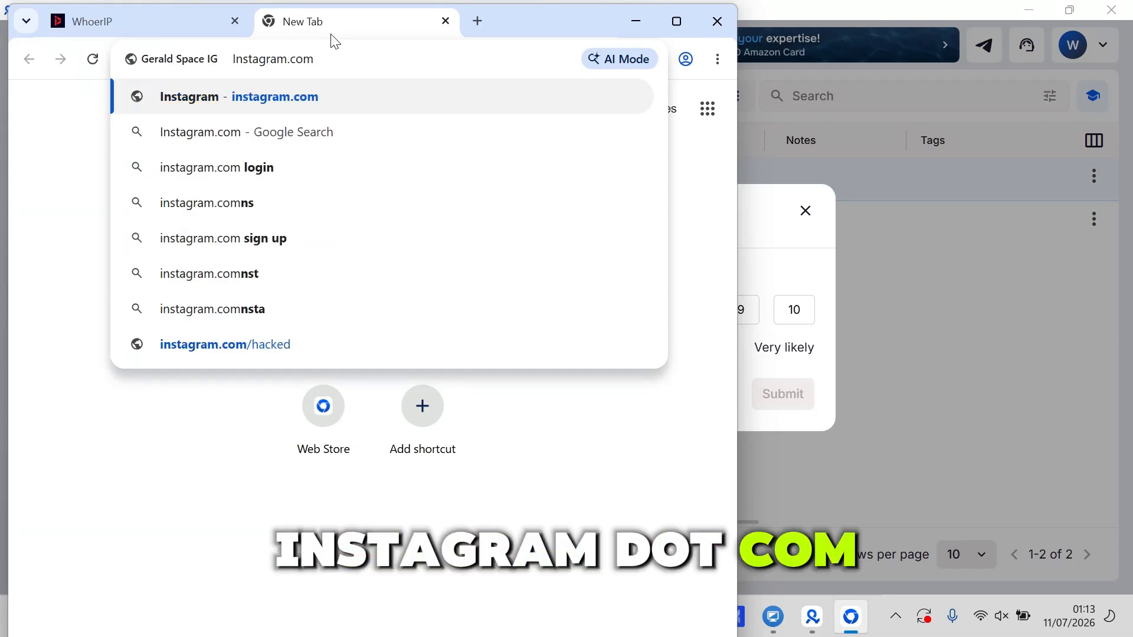
pyautogui.press('Return')
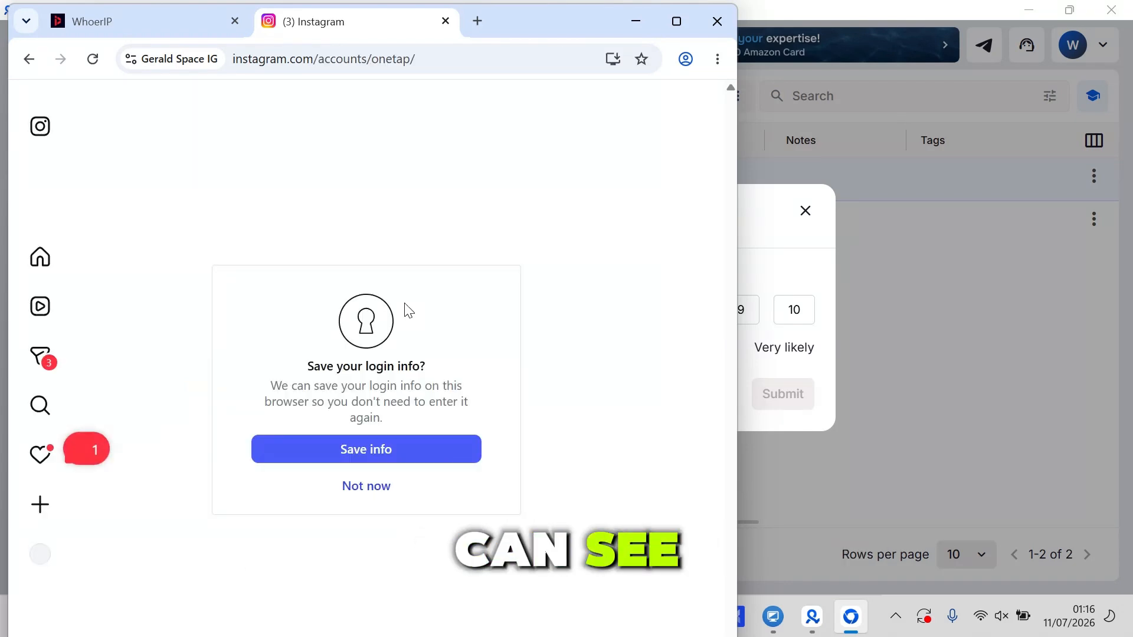
# Step: Decline saving the login info and turning on notifications, and open the account's own Instagram profile page
pyautogui.click(380, 487)
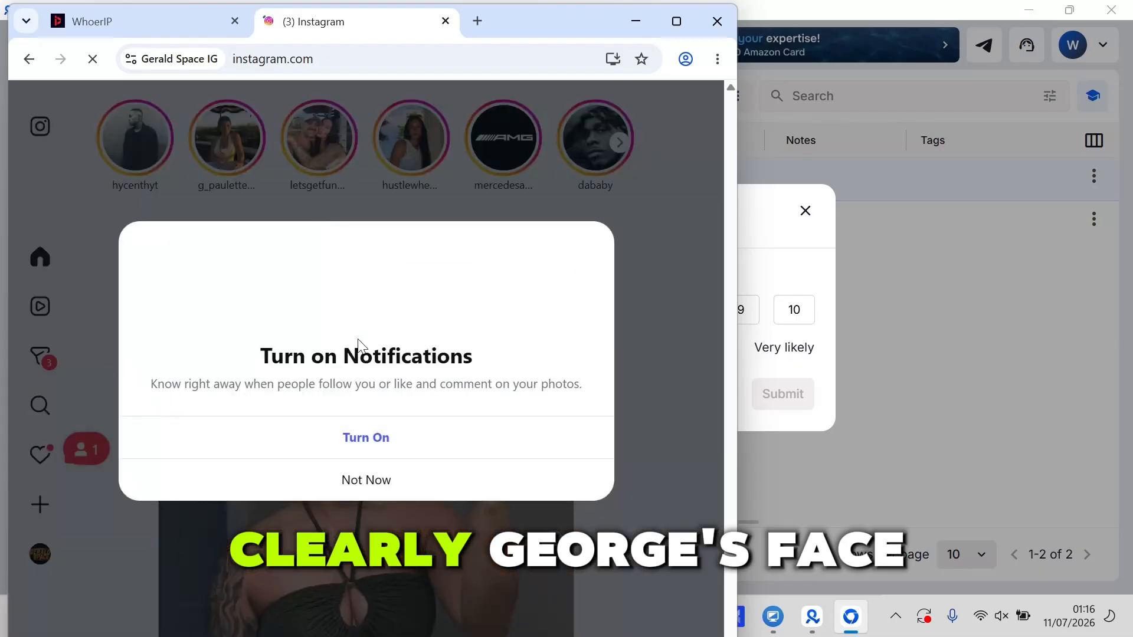
pyautogui.click(379, 479)
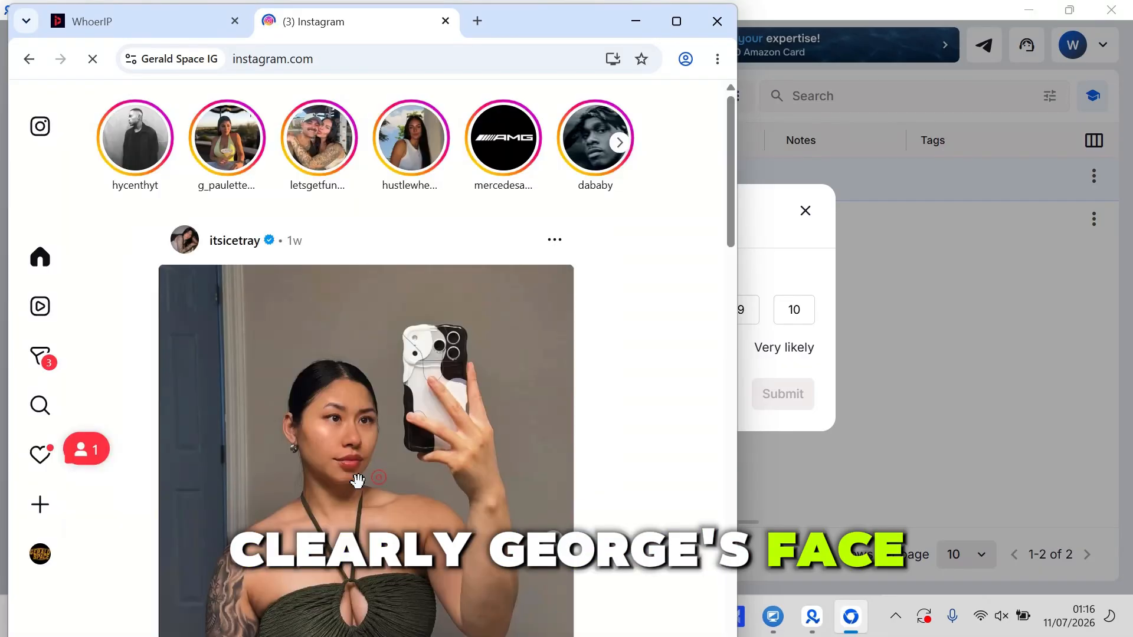
pyautogui.click(44, 558)
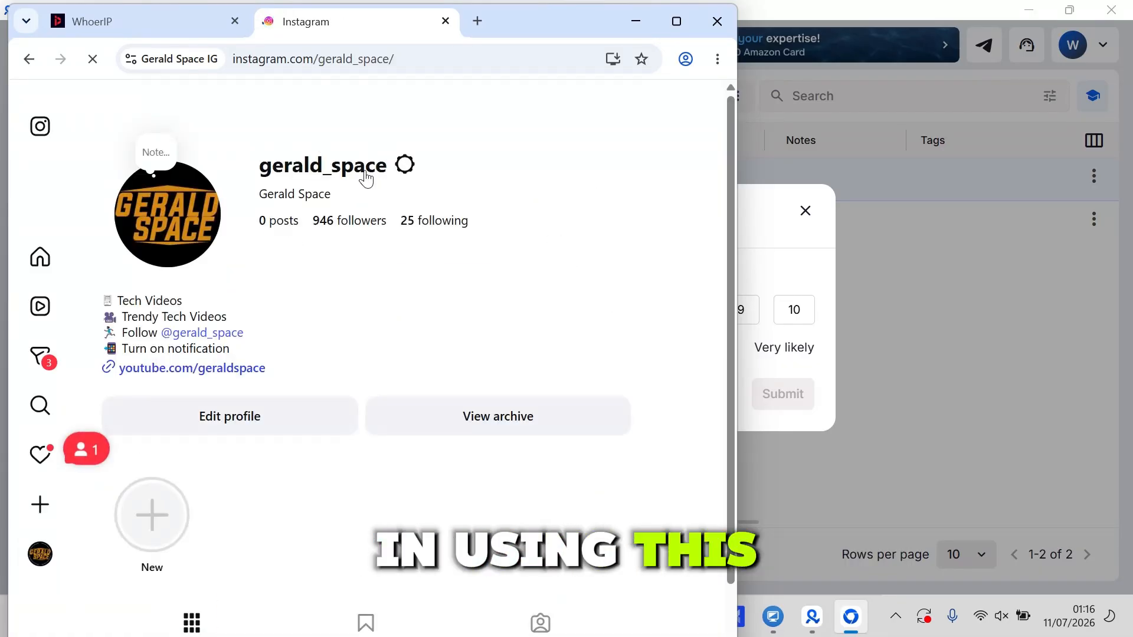
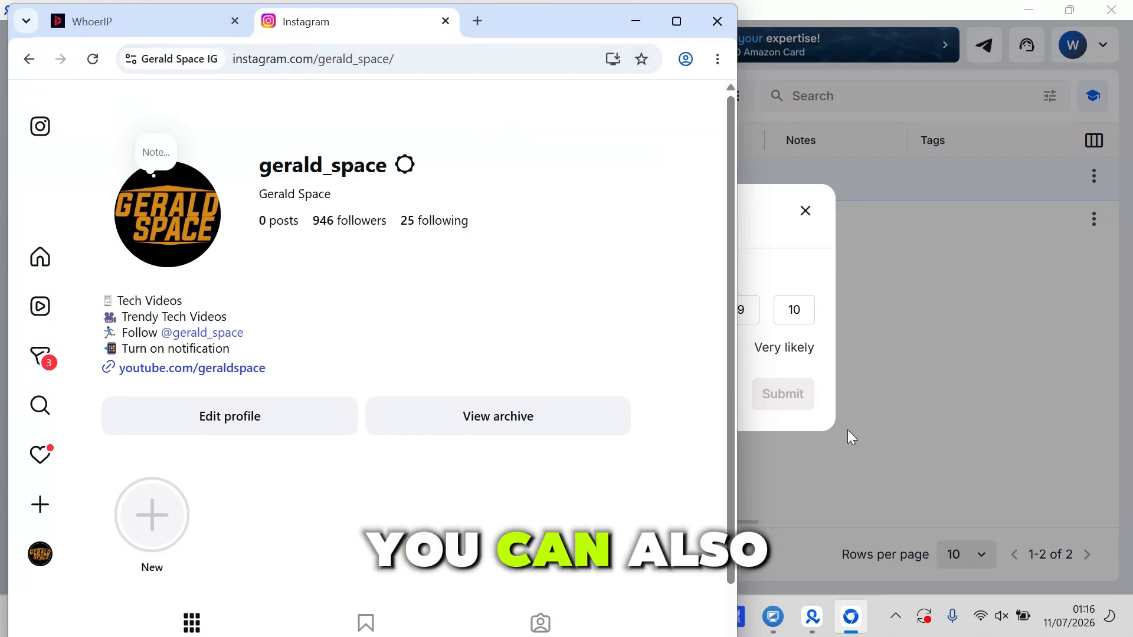
# Step: Switch back to the Multilogin X App window and dismiss the recommendation survey without giving a rating
pyautogui.click(767, 239)
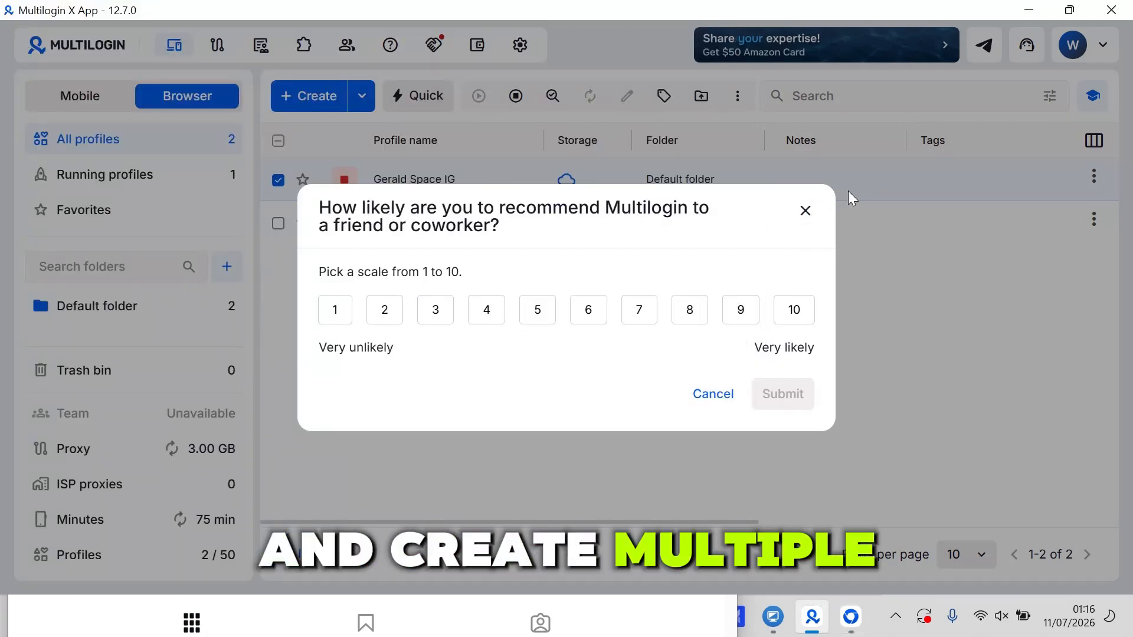
pyautogui.click(805, 211)
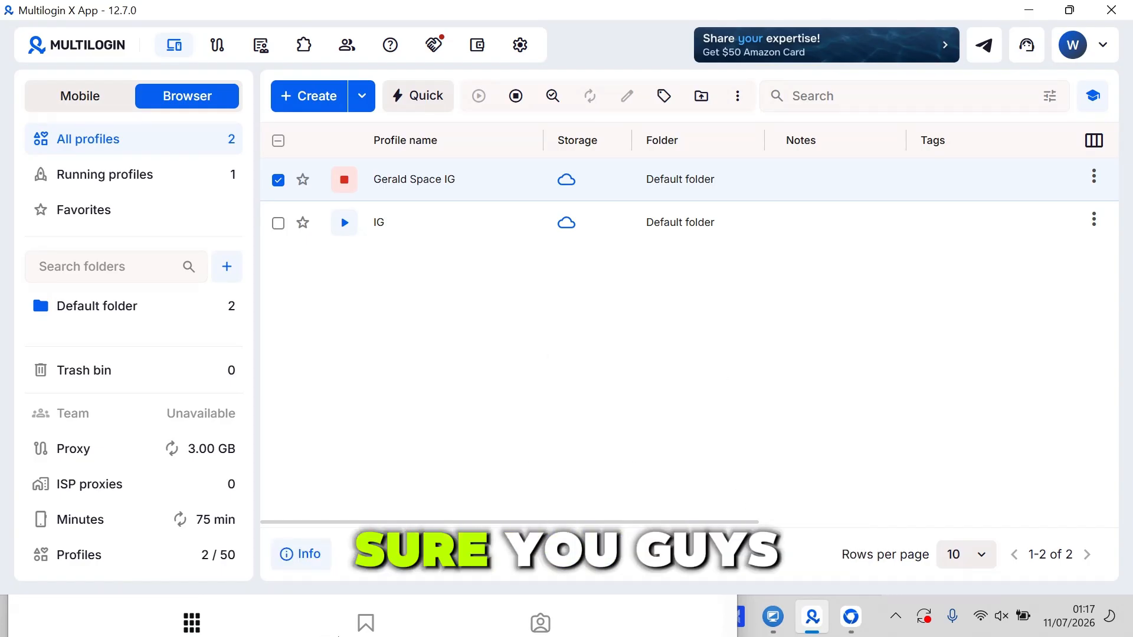
pyautogui.click(896, 616)
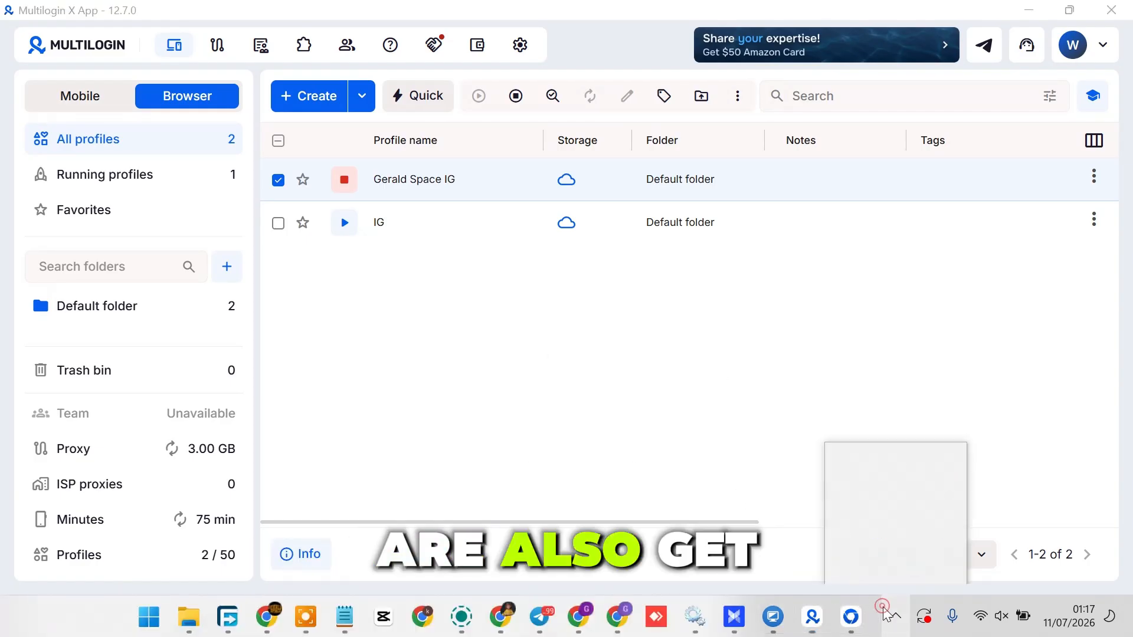